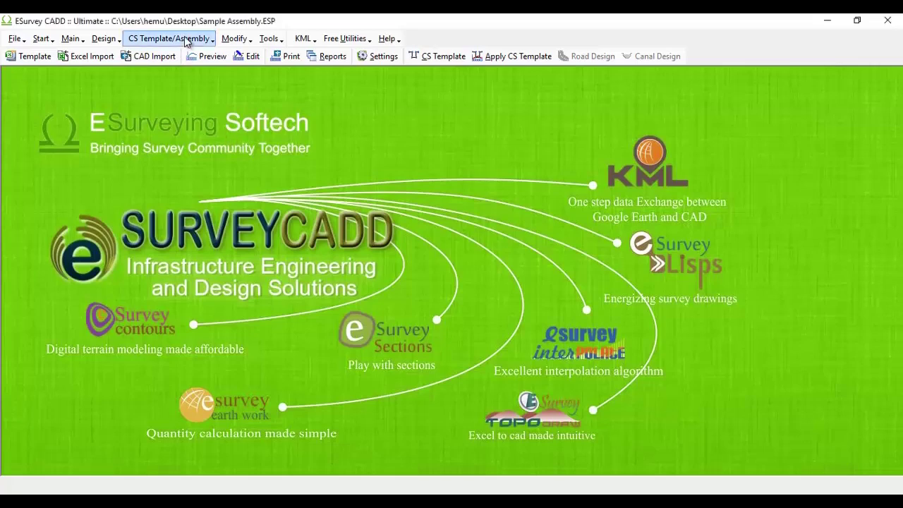
left_click(189, 38)
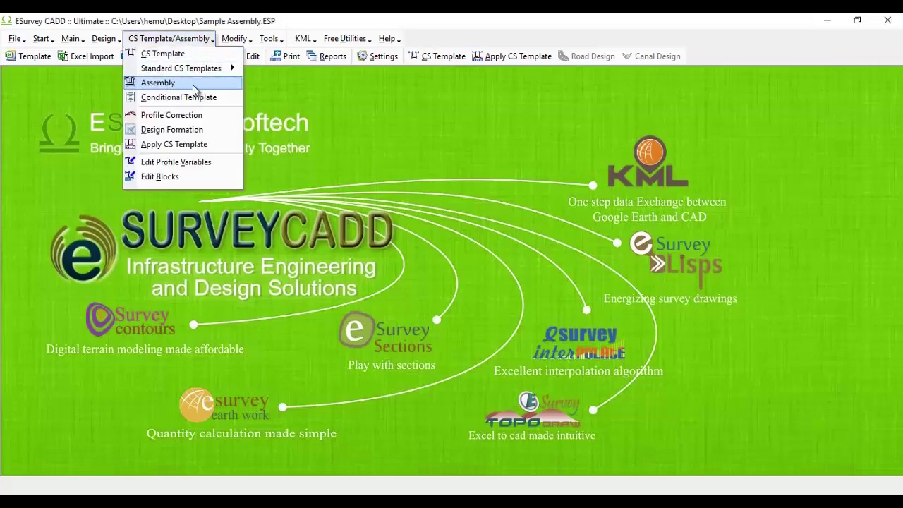
left_click(252, 93)
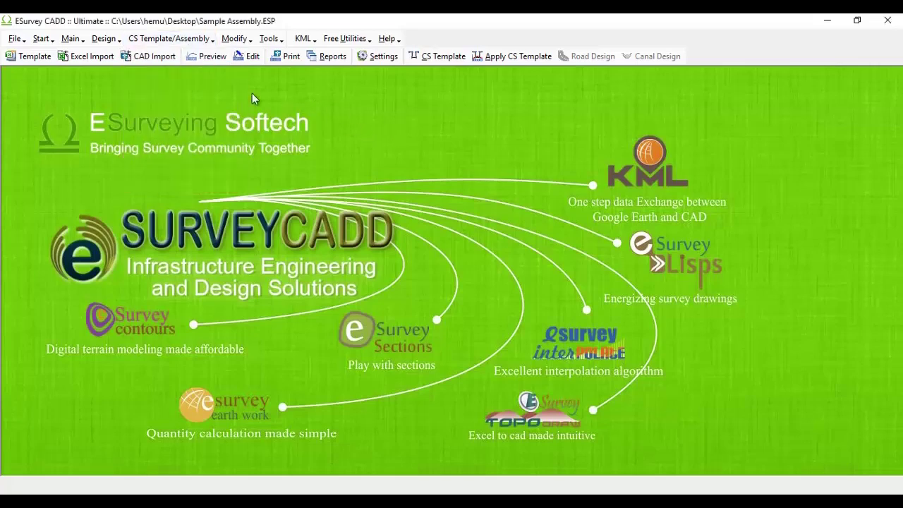
Preview cross section 7180 and examine its ground levels in the table and the section drawing.
left_click(209, 58)
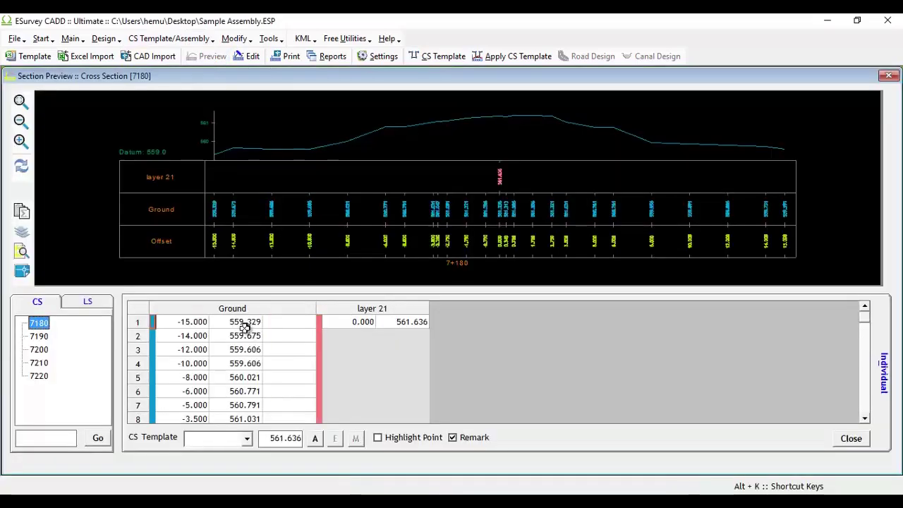
left_click_drag(244, 327, 232, 434)
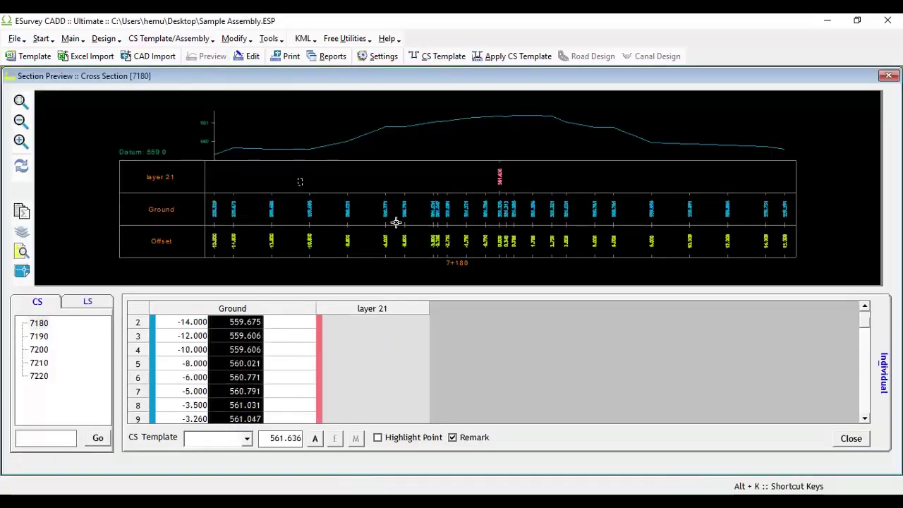
scroll(396, 223, "up", 3)
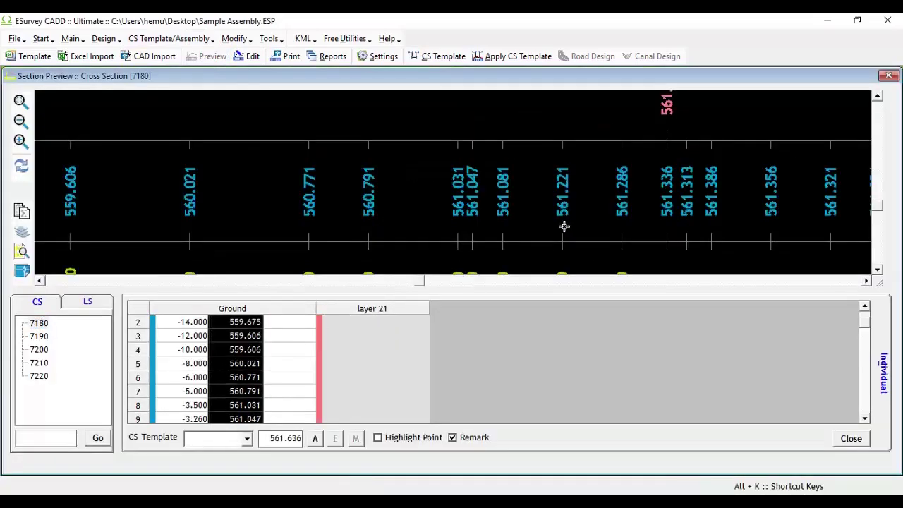
Review the final levels of sections 7180 to 7220 in the Apply Template/Assembly table.
left_click(502, 58)
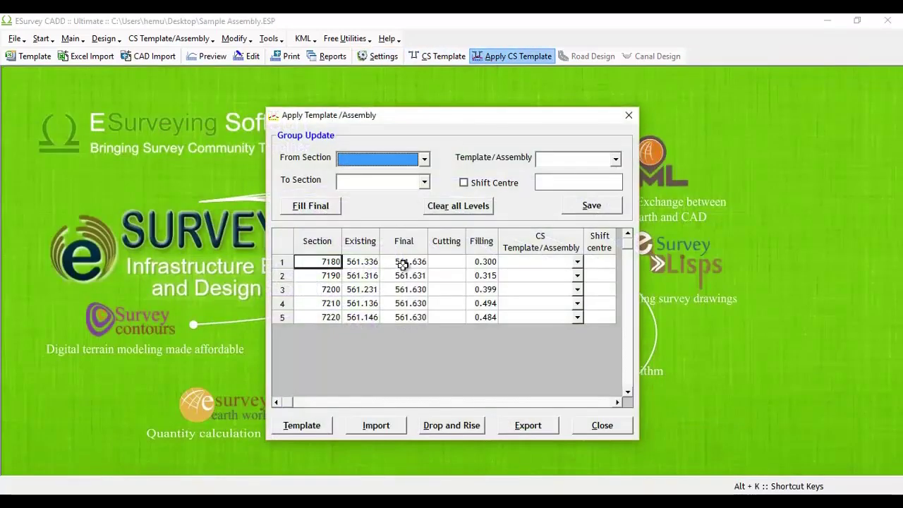
left_click_drag(403, 262, 408, 313)
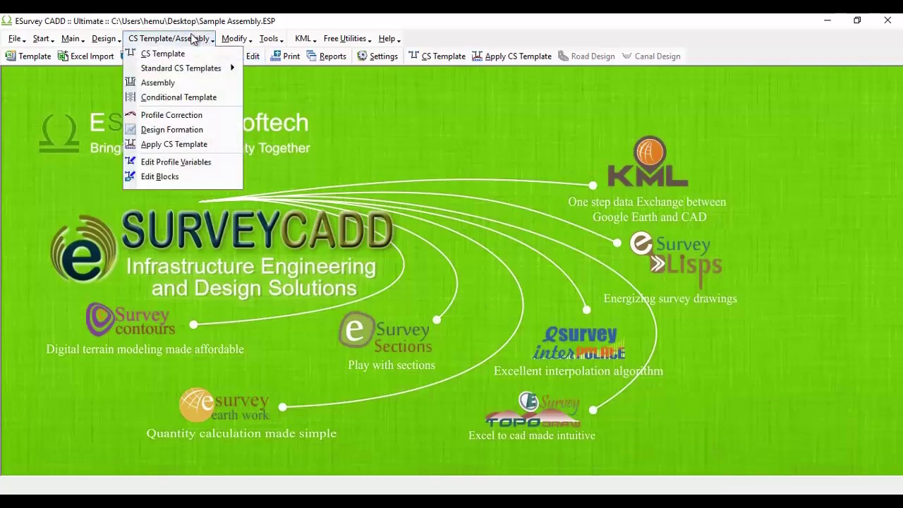
Load the "main" cross-section template in CS Template Master and examine its profile points and side slopes.
left_click(220, 57)
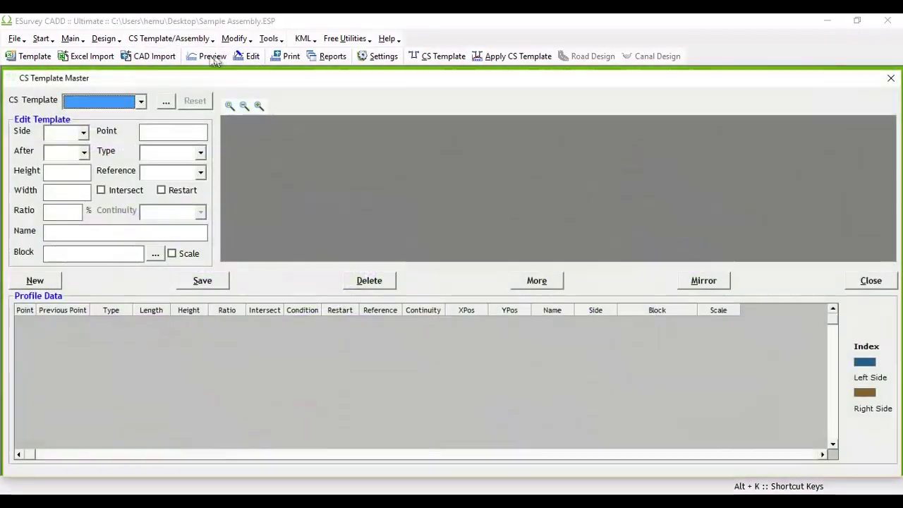
left_click(117, 102)
left_click(110, 189)
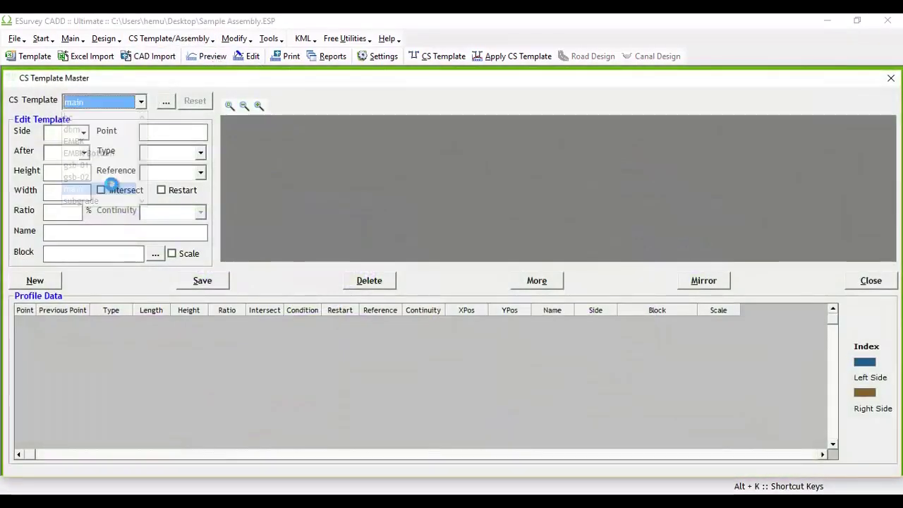
left_click_drag(402, 137, 656, 168)
scroll(498, 154, "down", 3)
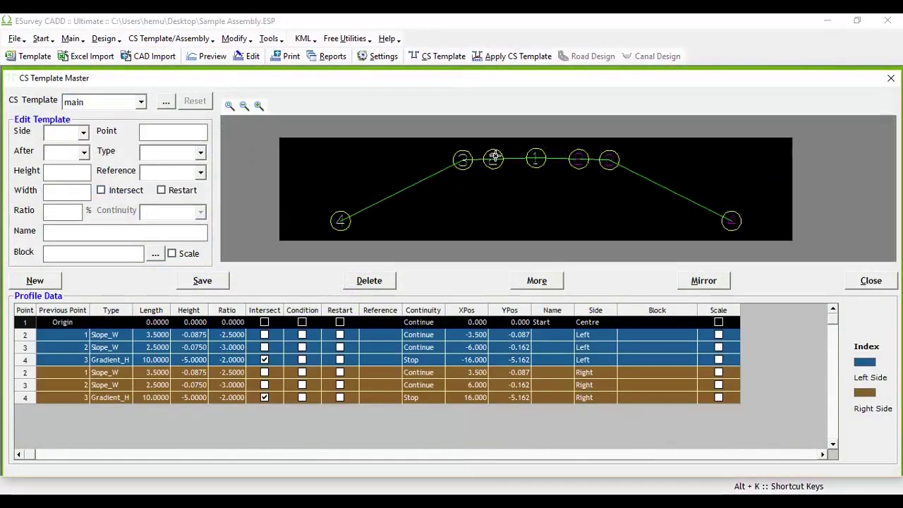
scroll(493, 157, "up", 2)
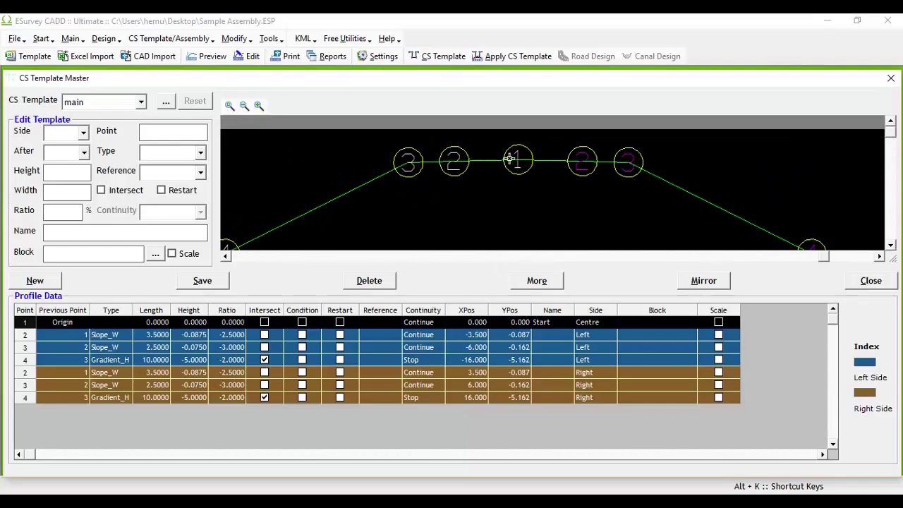
scroll(509, 159, "down", 2)
scroll(497, 160, "up", 2)
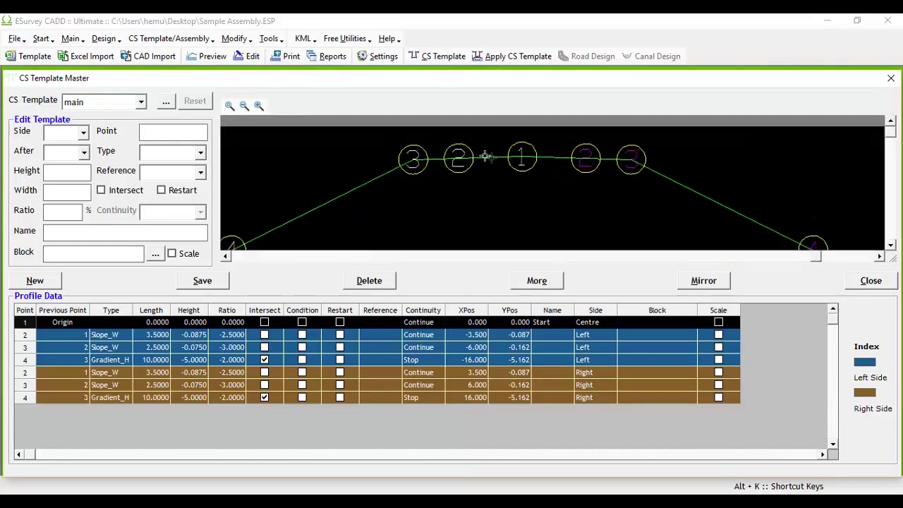
scroll(423, 166, "down", 2)
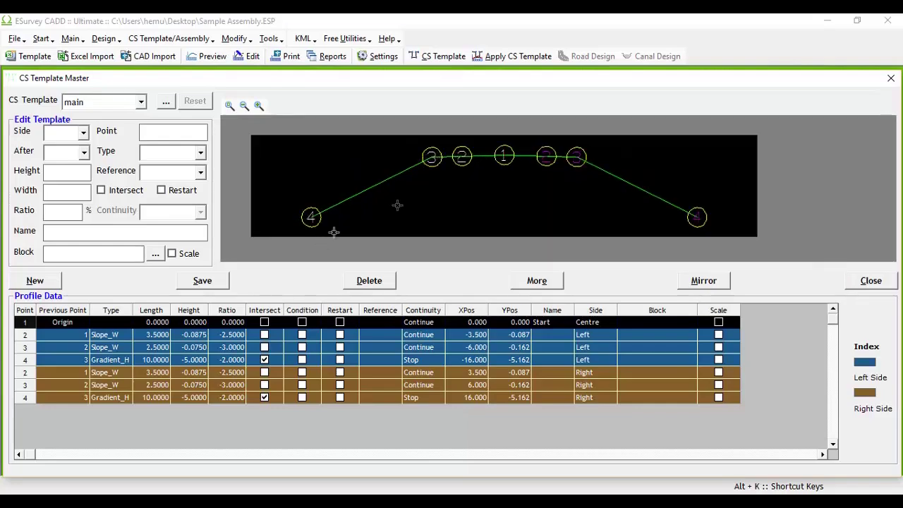
left_click(870, 281)
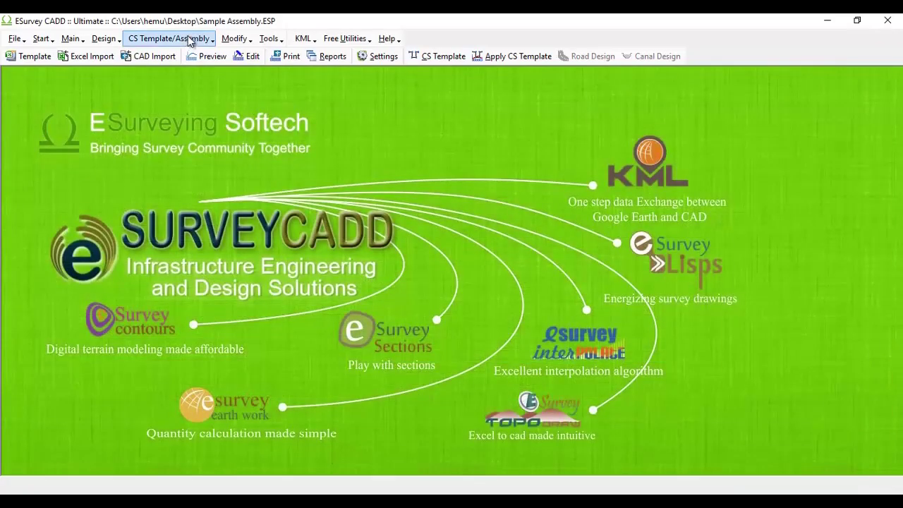
Create an assembly named TCS1 and select it as the assembly to define.
left_click(194, 38)
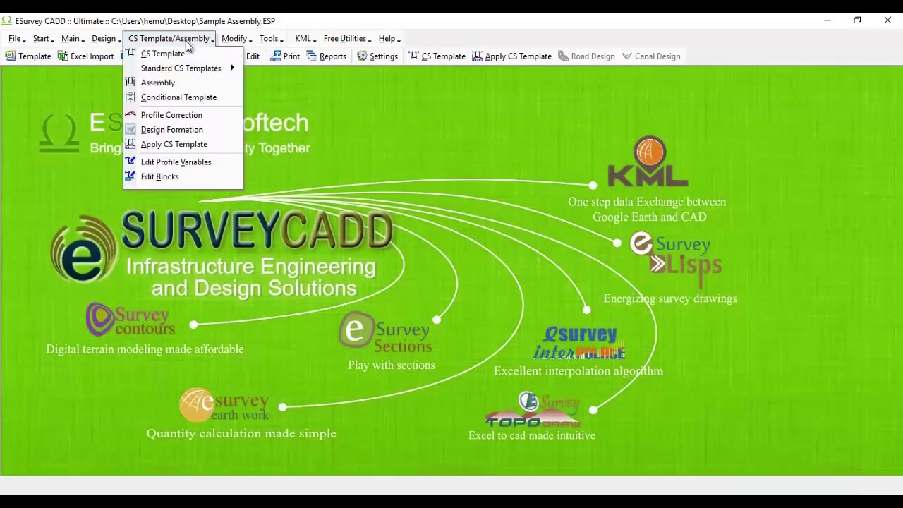
left_click(161, 82)
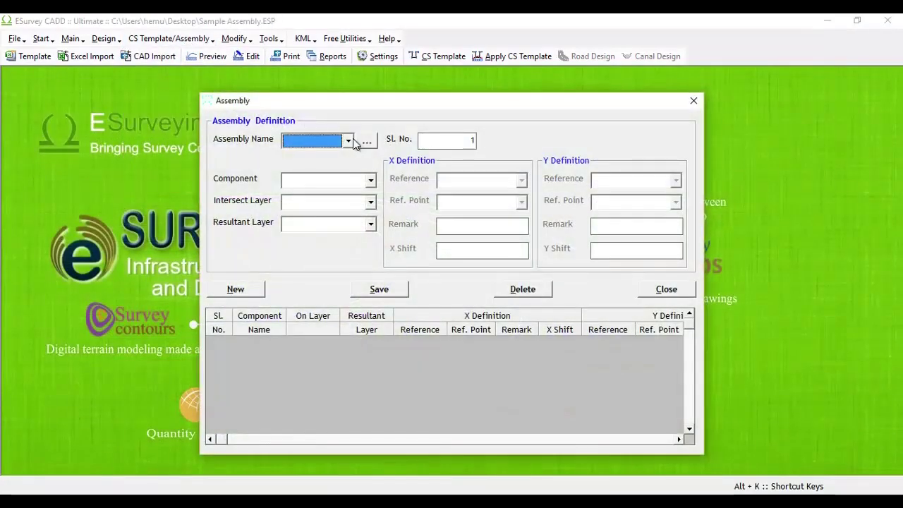
left_click(366, 142)
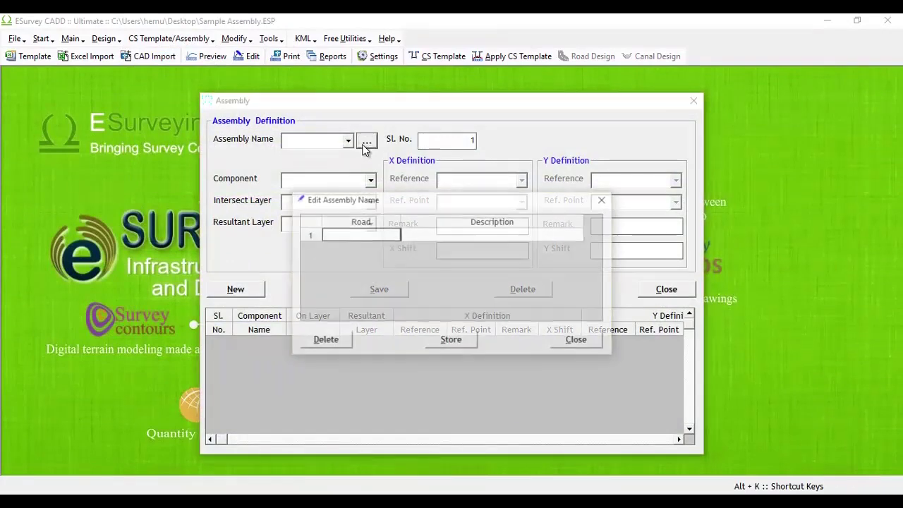
left_click(369, 233)
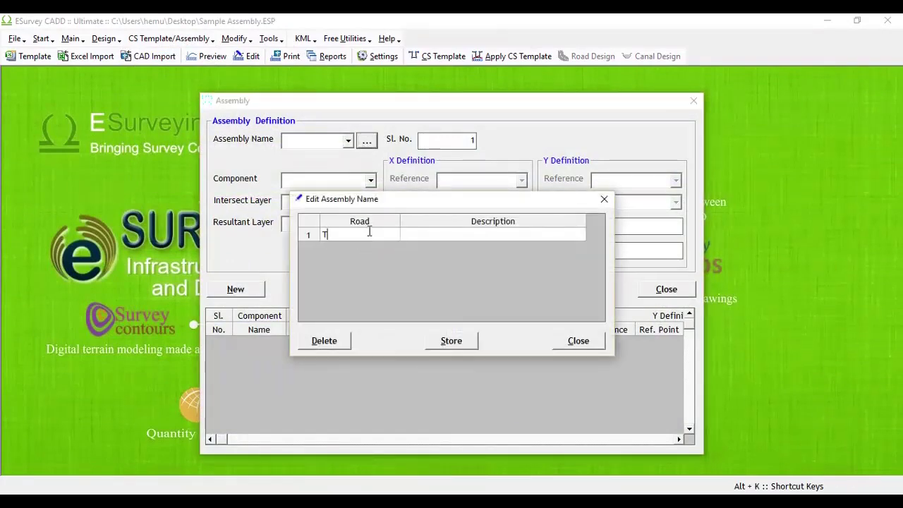
type("TCS1")
left_click(575, 341)
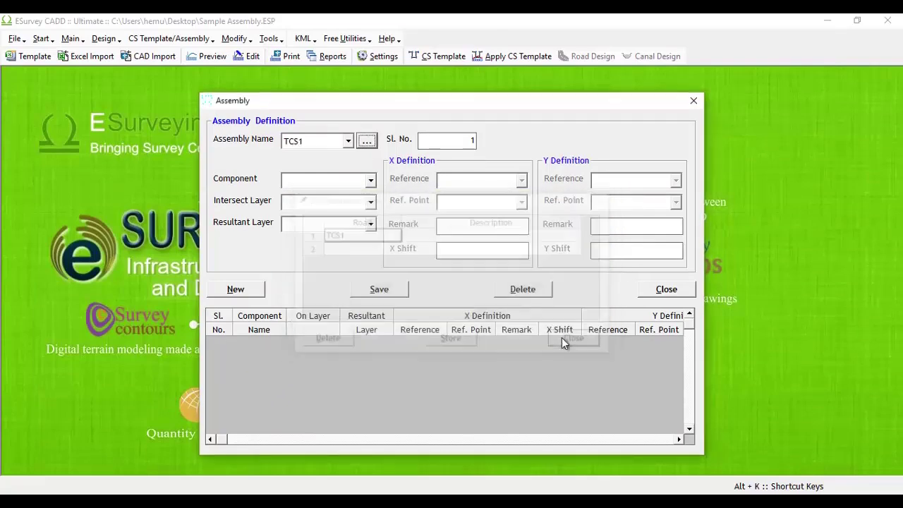
left_click(341, 185)
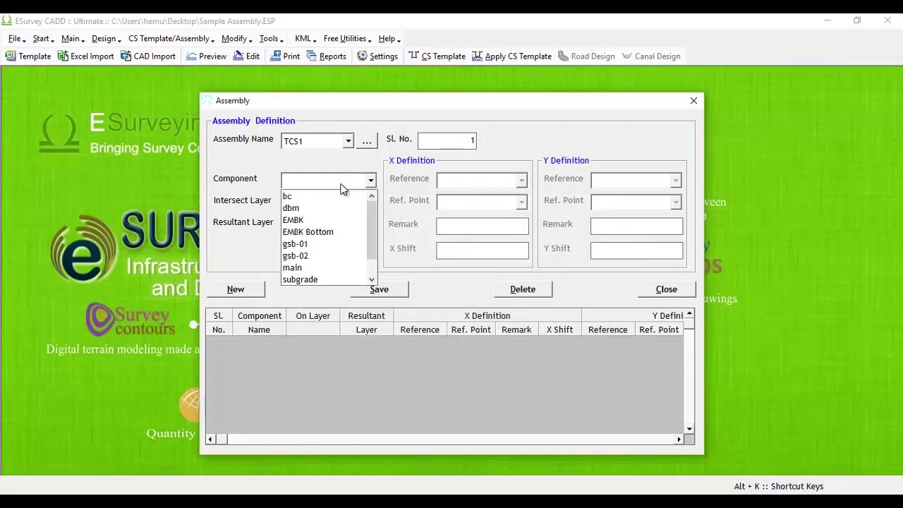
left_click(341, 185)
left_click(319, 141)
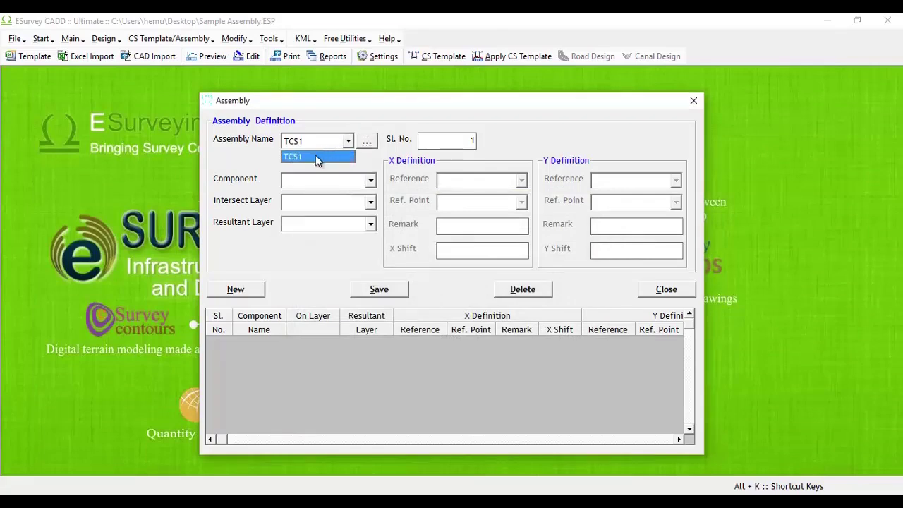
left_click(321, 154)
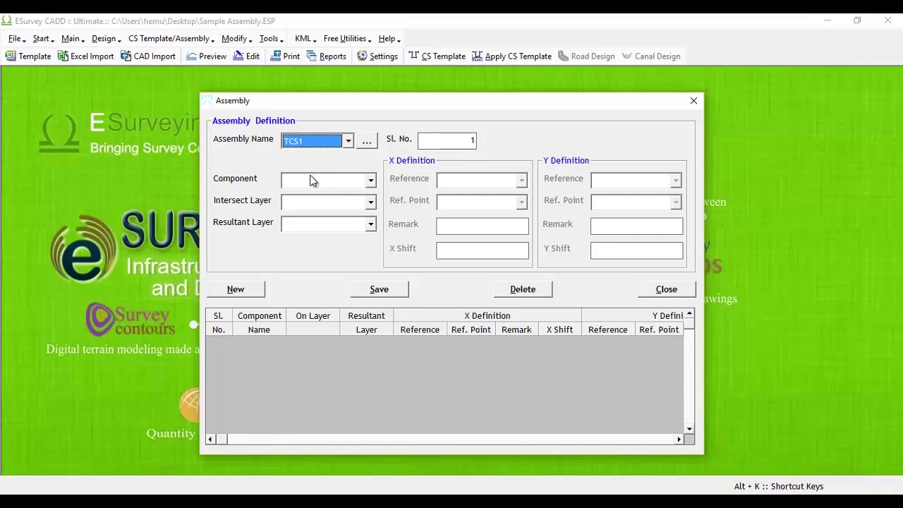
Save "main" as component 1 of TCS1, with Ground as intersect layer and layer 21 as resultant layer, and close the definition.
left_click(321, 181)
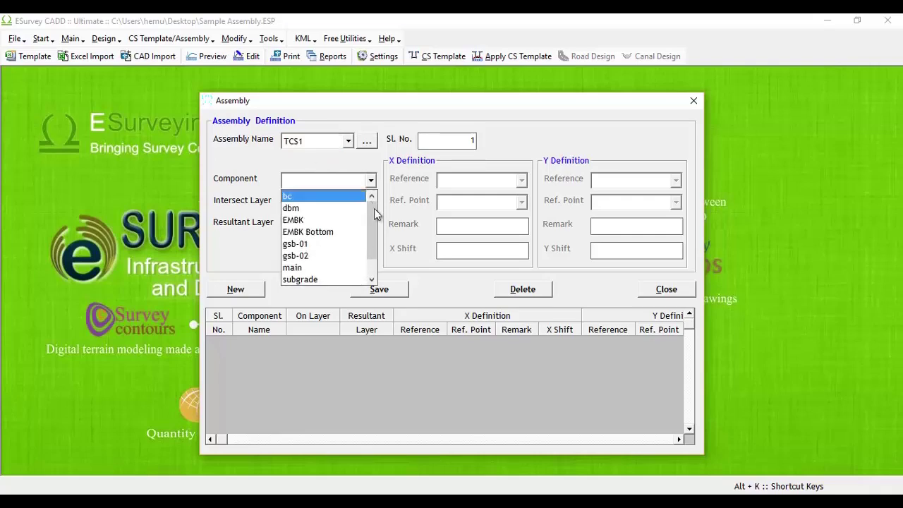
left_click_drag(374, 217, 374, 231)
left_click(303, 243)
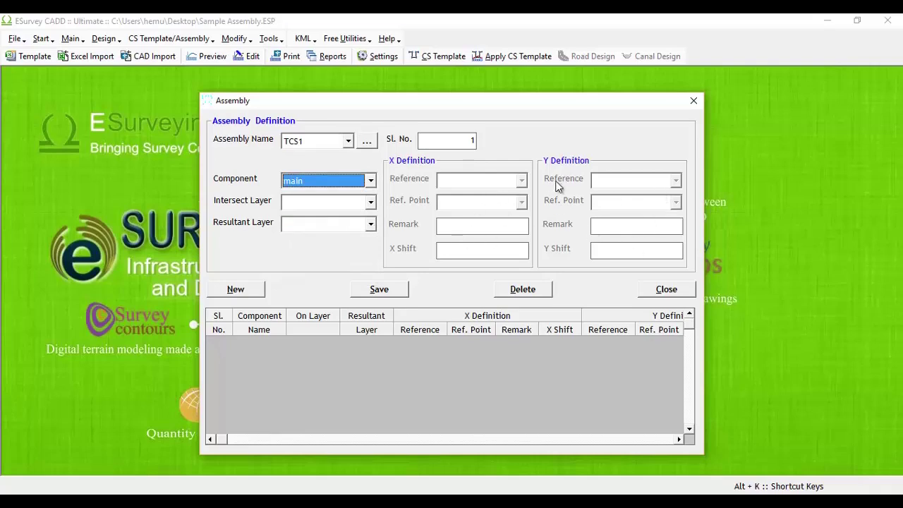
left_click(331, 202)
left_click(337, 216)
left_click(333, 224)
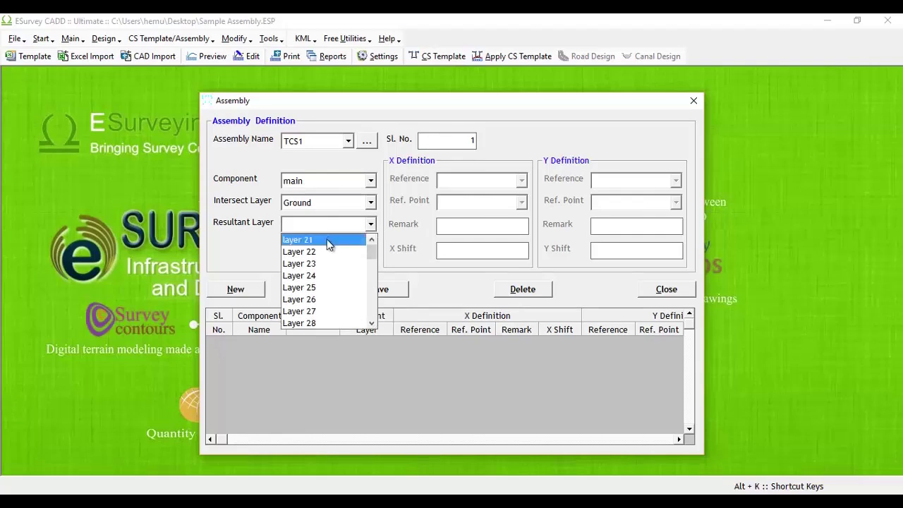
left_click(324, 238)
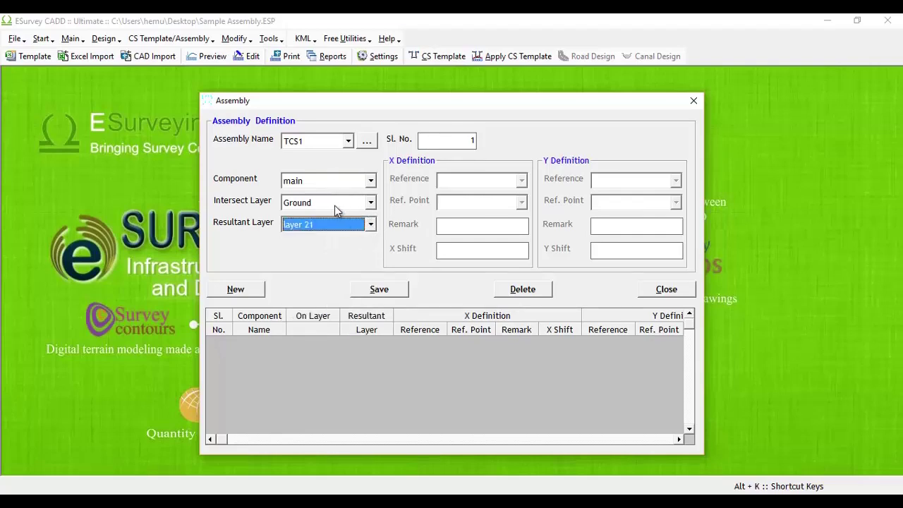
left_click(327, 223)
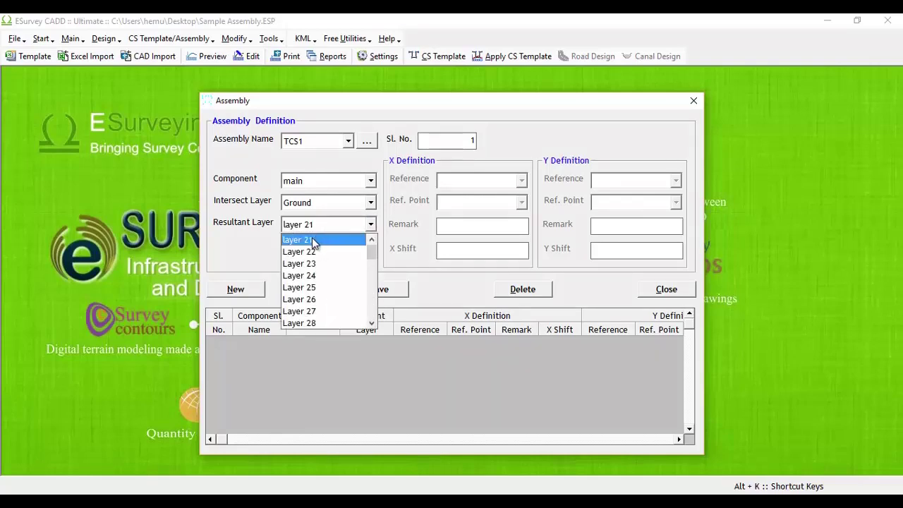
left_click(315, 240)
left_click(378, 291)
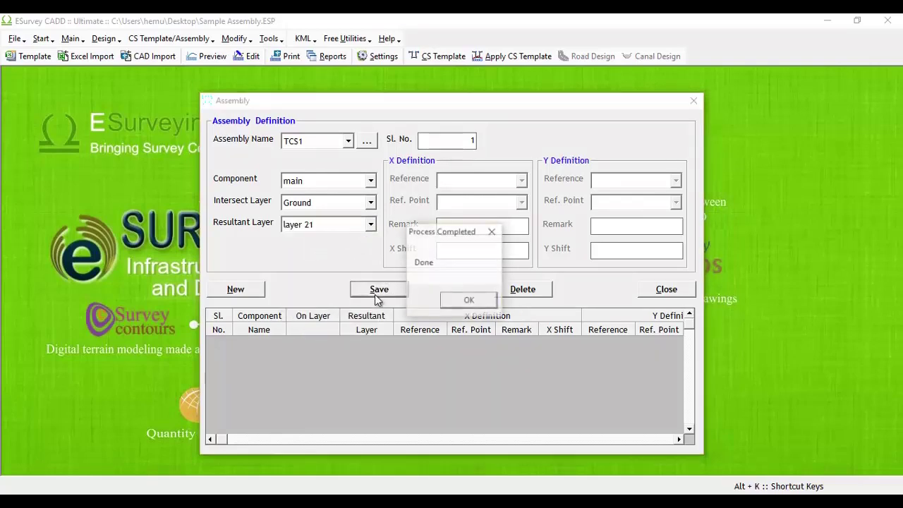
key("Return")
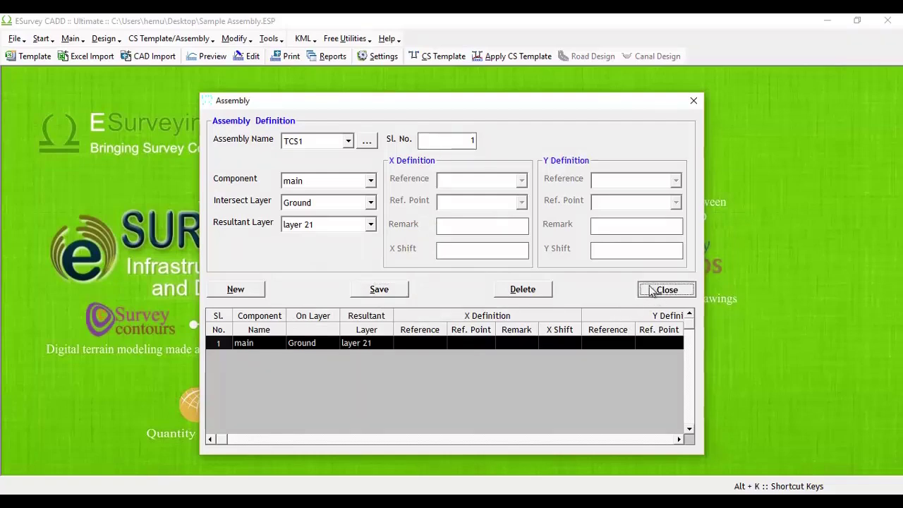
left_click(666, 289)
Apply the TCS1 assembly to sections 7180 through 7220 and save the assignment.
left_click(502, 60)
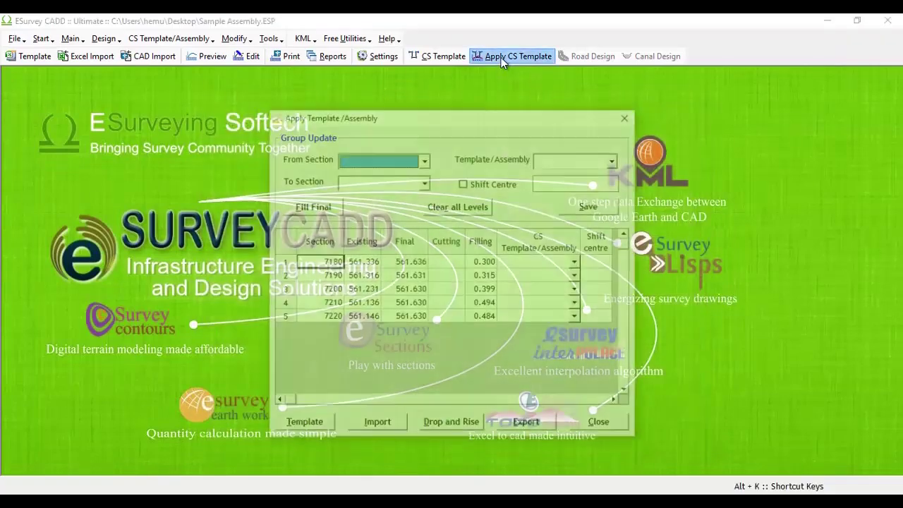
left_click(406, 162)
left_click(367, 175)
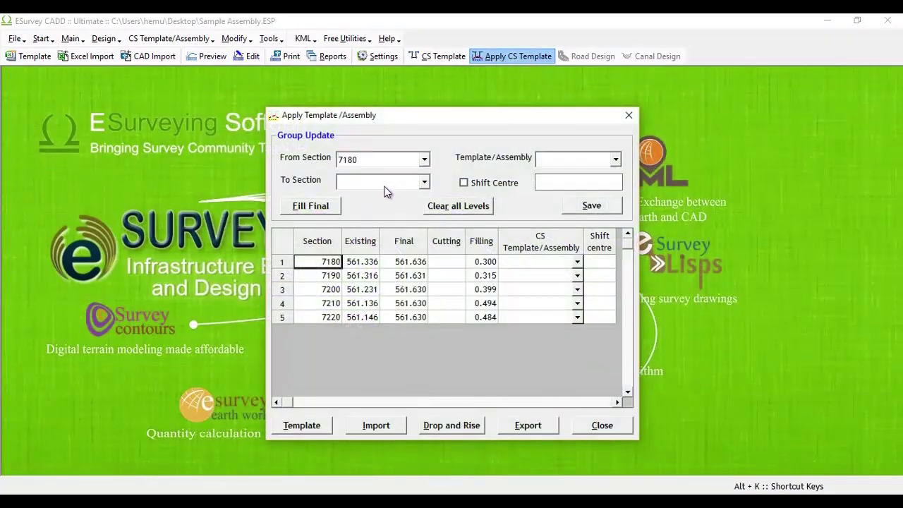
left_click(381, 182)
left_click(366, 246)
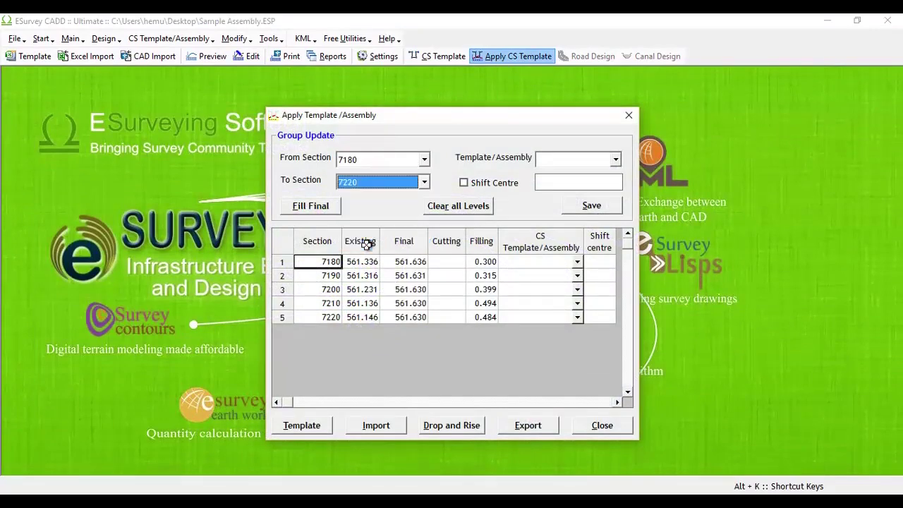
left_click(569, 159)
scroll(570, 211, "down", 2)
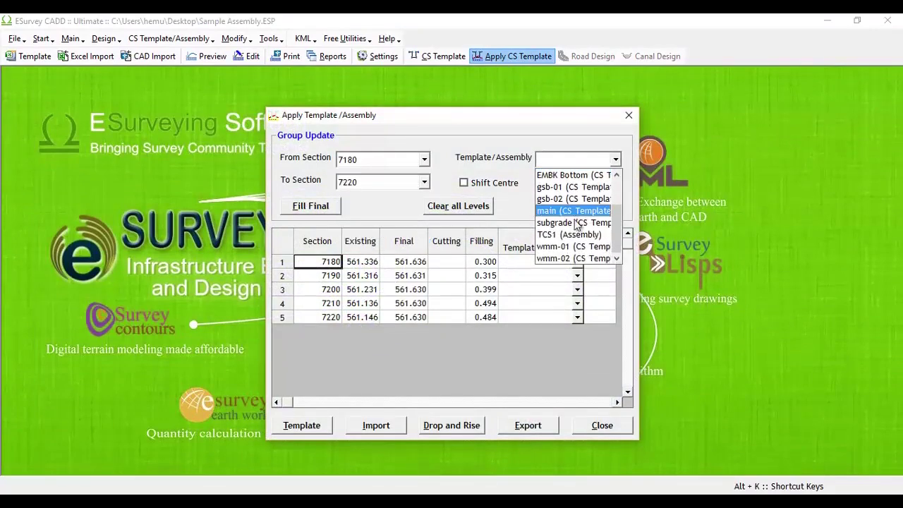
left_click(571, 234)
left_click(591, 205)
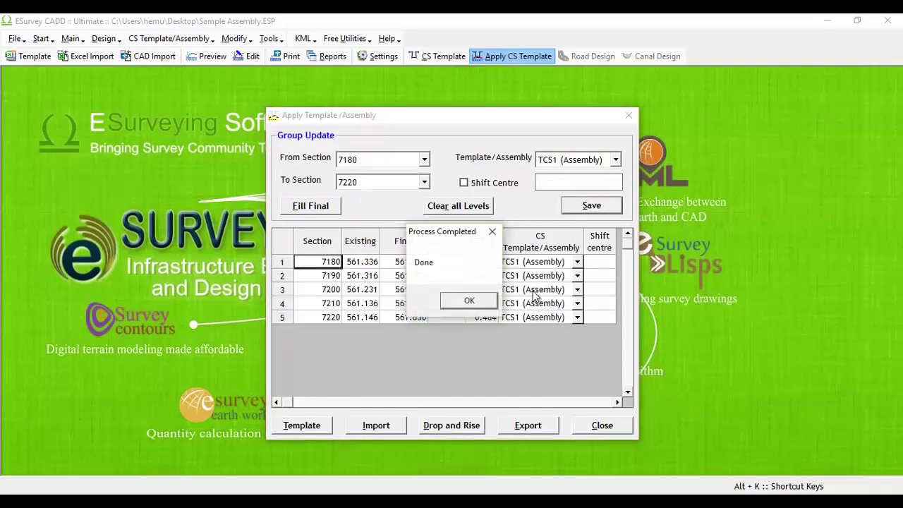
key("Return")
left_click(600, 425)
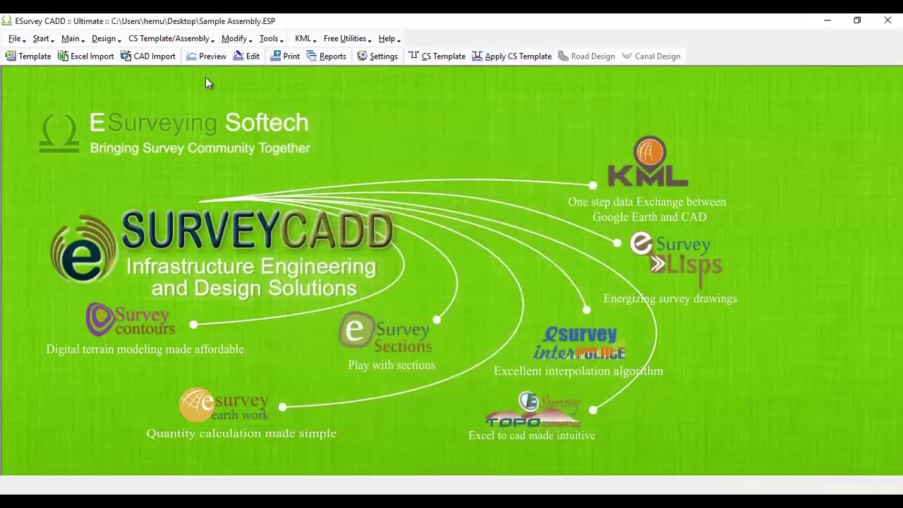
Preview cross section 7180 and examine the layer 21 profile and its slopes against the ground line.
left_click(209, 56)
left_click(53, 324)
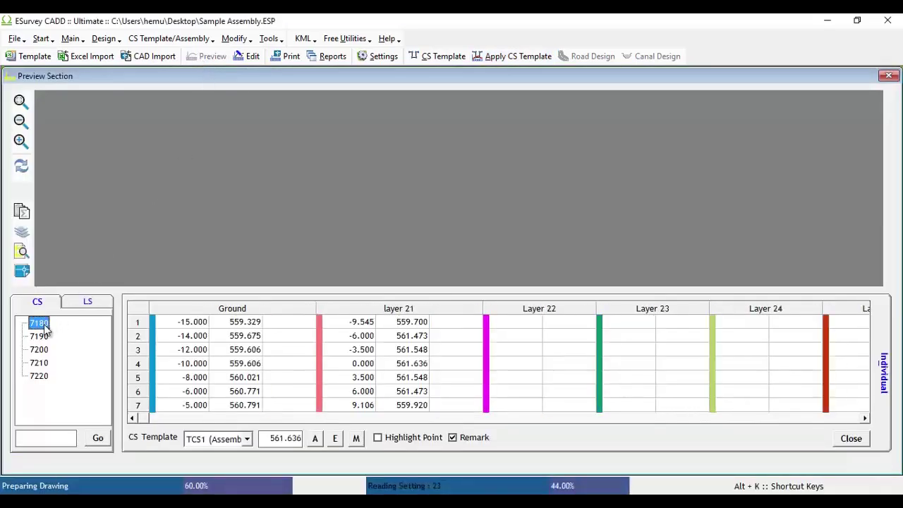
scroll(611, 156, "up", 3)
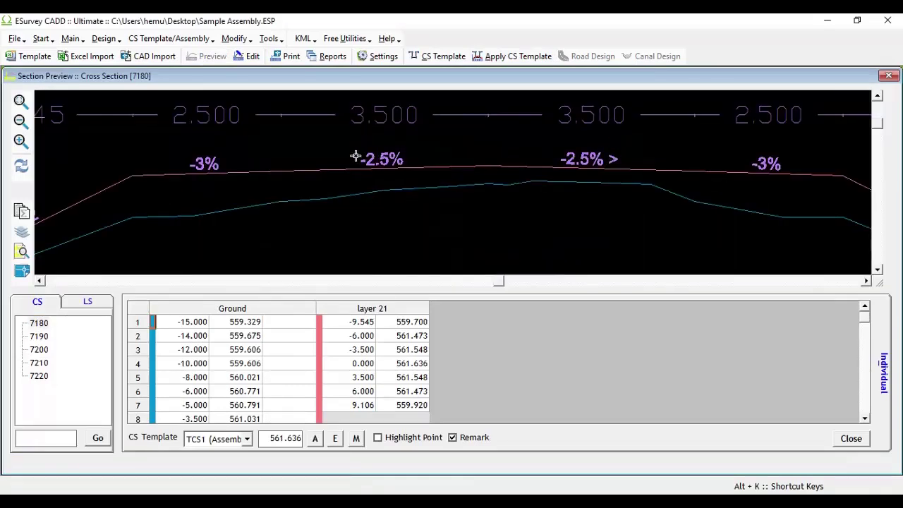
key("Escape")
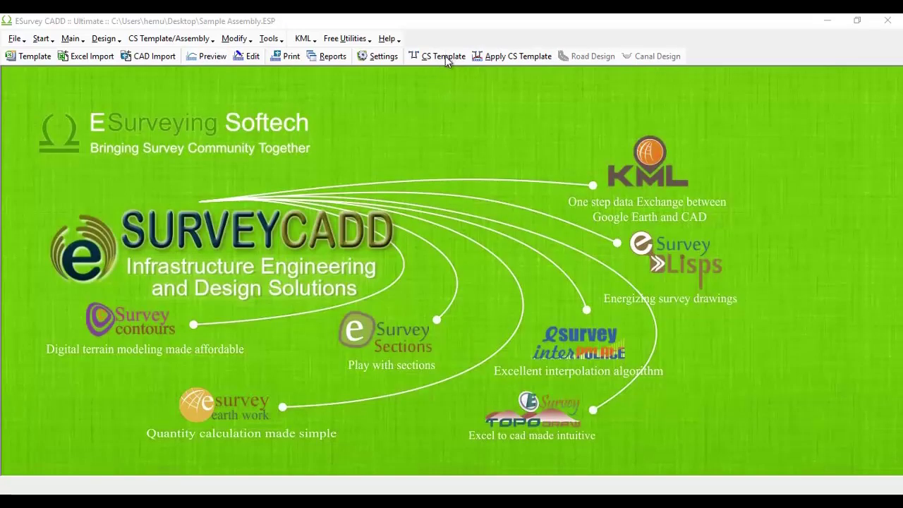
Load the "bc" template in CS Template Master, examine its profile points and stepped edges, and close it.
left_click(444, 57)
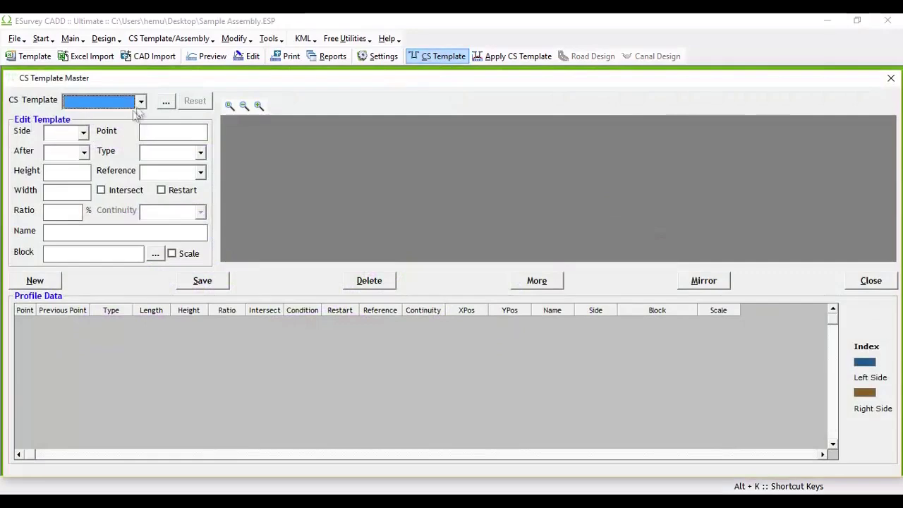
left_click(138, 104)
left_click(106, 115)
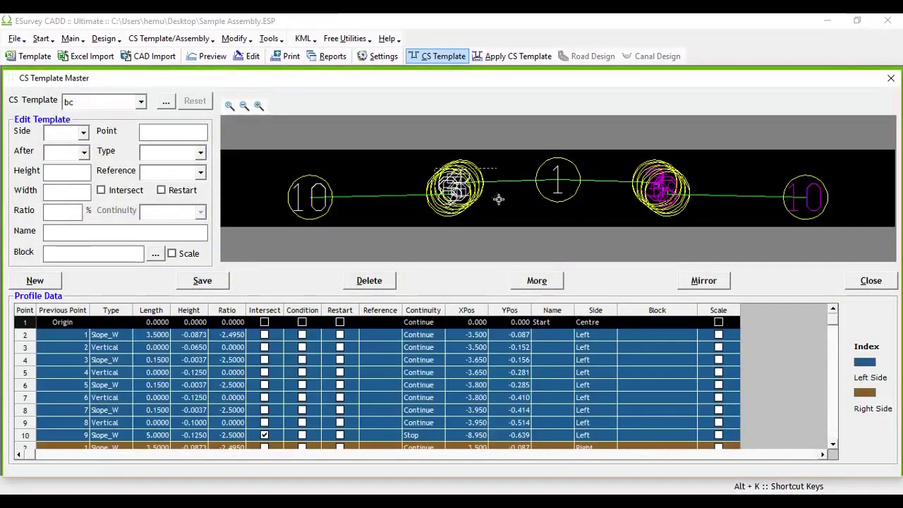
scroll(498, 198, "up", 6)
scroll(336, 161, "down", 3)
scroll(335, 160, "down", 1)
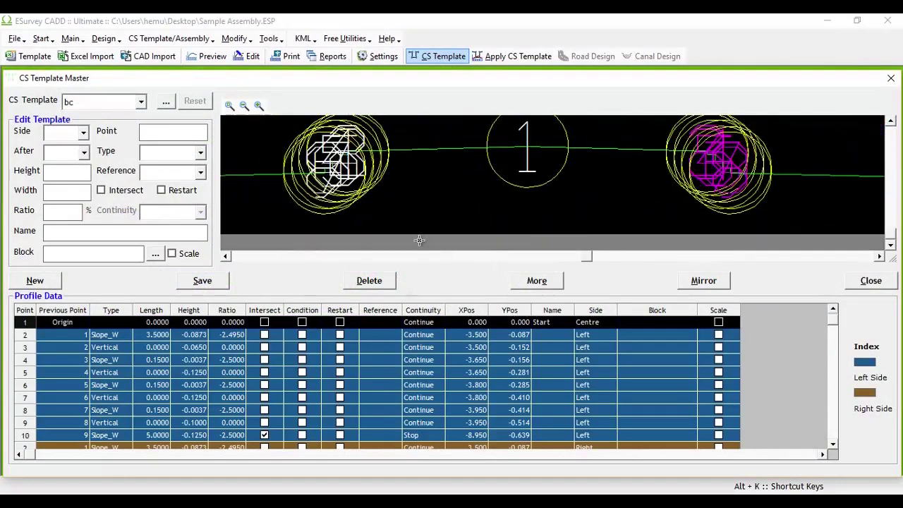
left_click(145, 348)
left_click(145, 372)
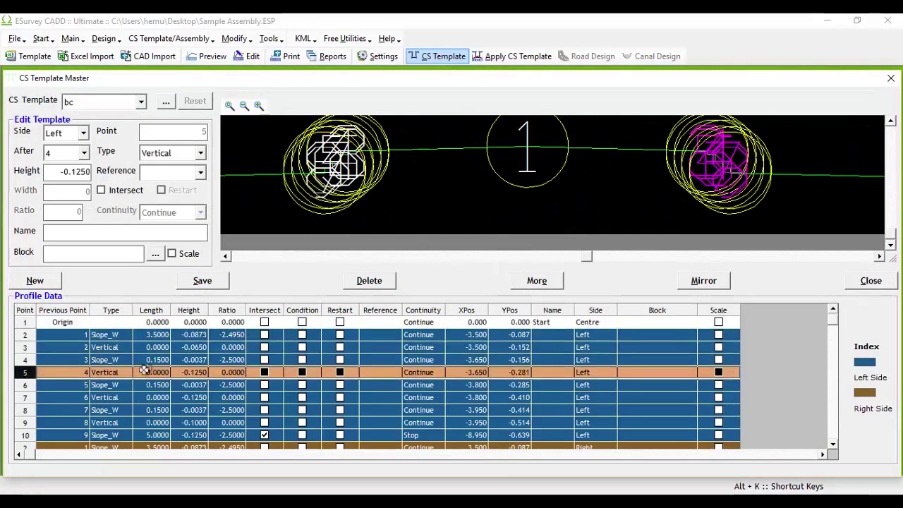
left_click(890, 79)
Start component 2 in the TCS1 assembly definition and choose "bc" as its component template.
left_click(182, 37)
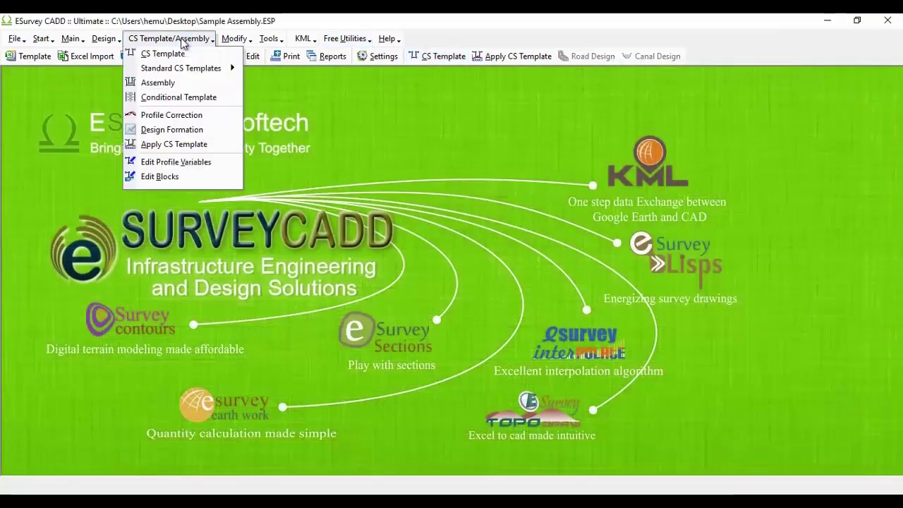
left_click(182, 84)
left_click(240, 290)
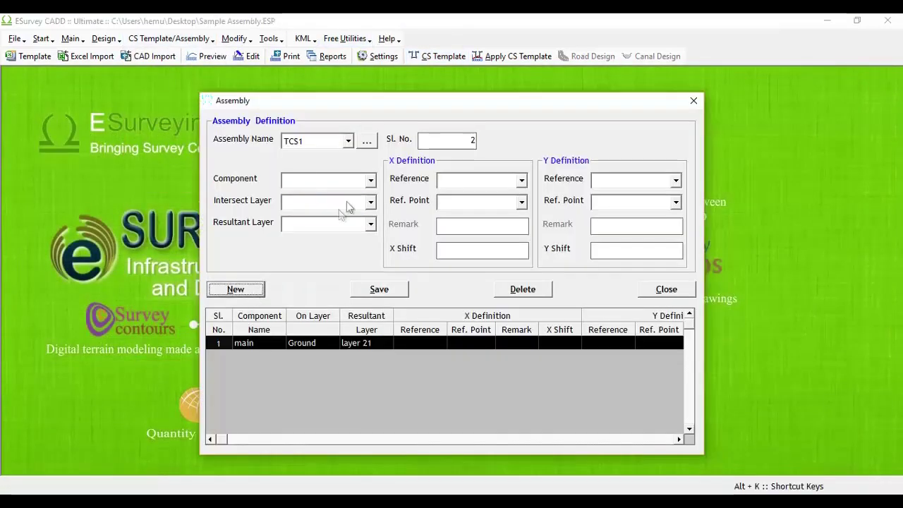
left_click(347, 185)
left_click(325, 201)
left_click(325, 184)
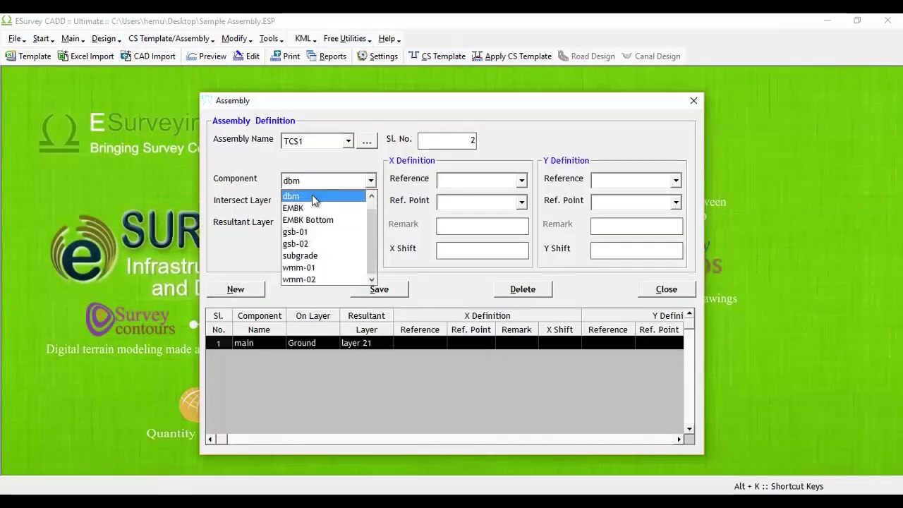
left_click(312, 195)
Set the bc component's intersect layer to layer 21 and its resultant layer to Layer 22, and try to save it.
left_click(317, 198)
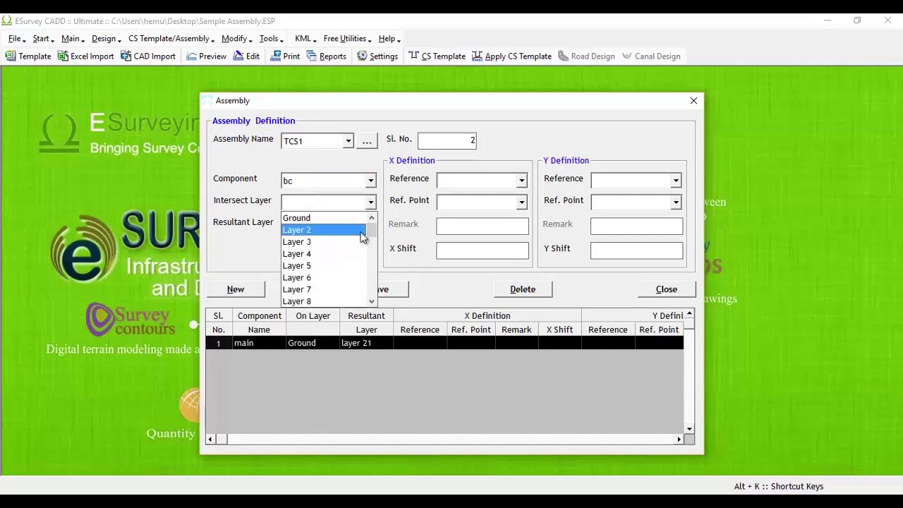
scroll(331, 252, "down", 4)
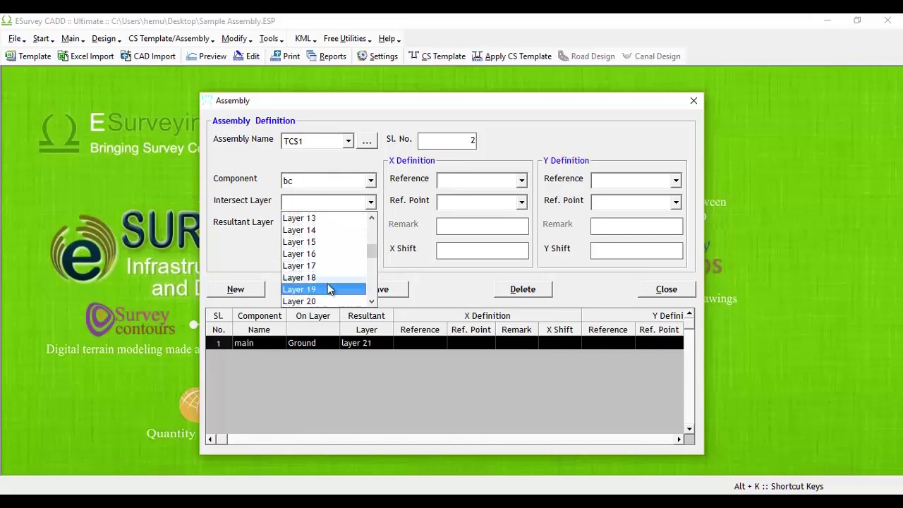
scroll(323, 278, "down", 1)
left_click(322, 278)
left_click(320, 226)
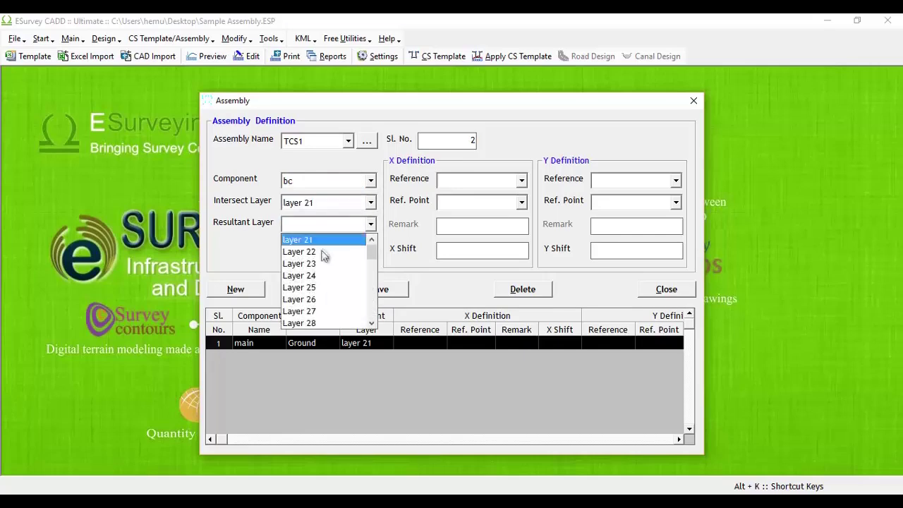
left_click(321, 251)
left_click(399, 290)
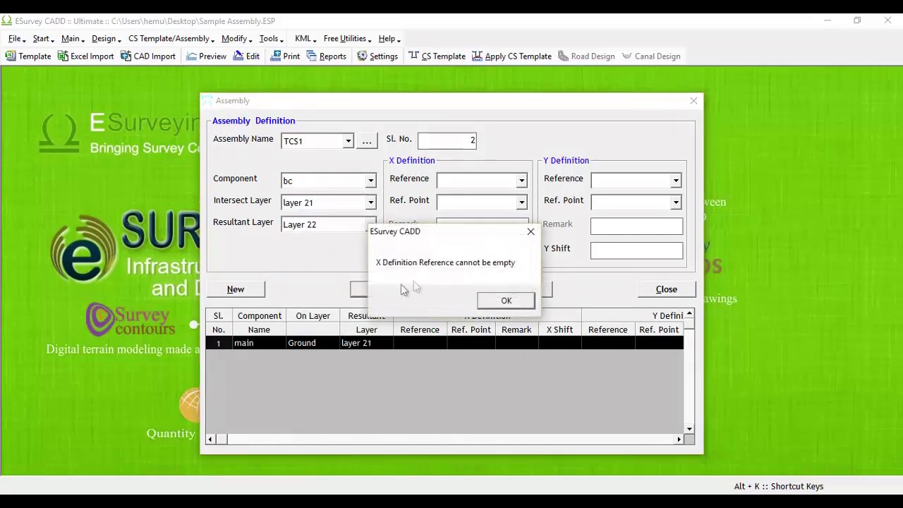
left_click(501, 299)
Reference both the X and Y definitions of bc to main{Component} at point 1 {Start}.
left_click(510, 182)
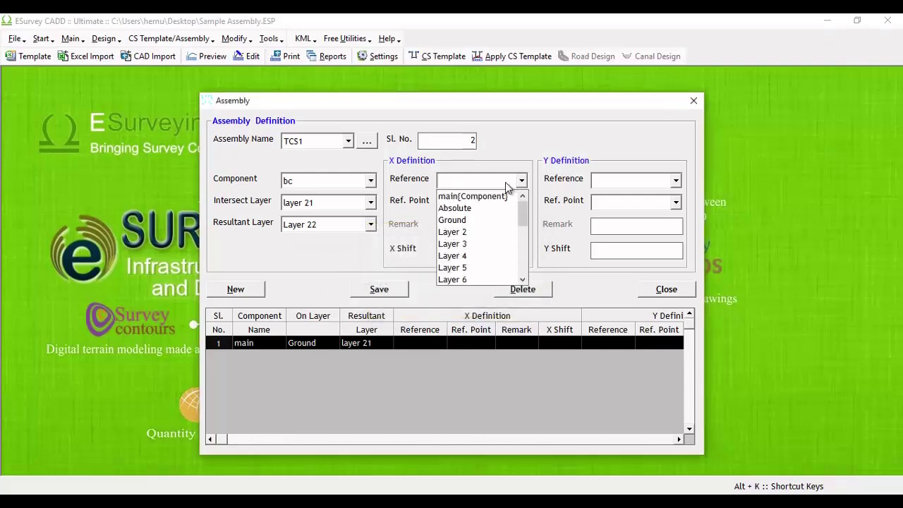
left_click(494, 201)
left_click(506, 201)
left_click(494, 215)
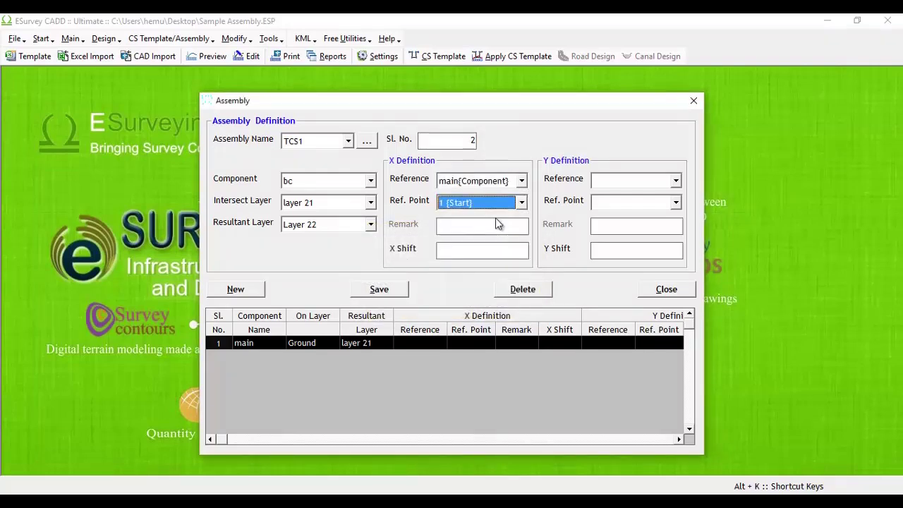
left_click(626, 185)
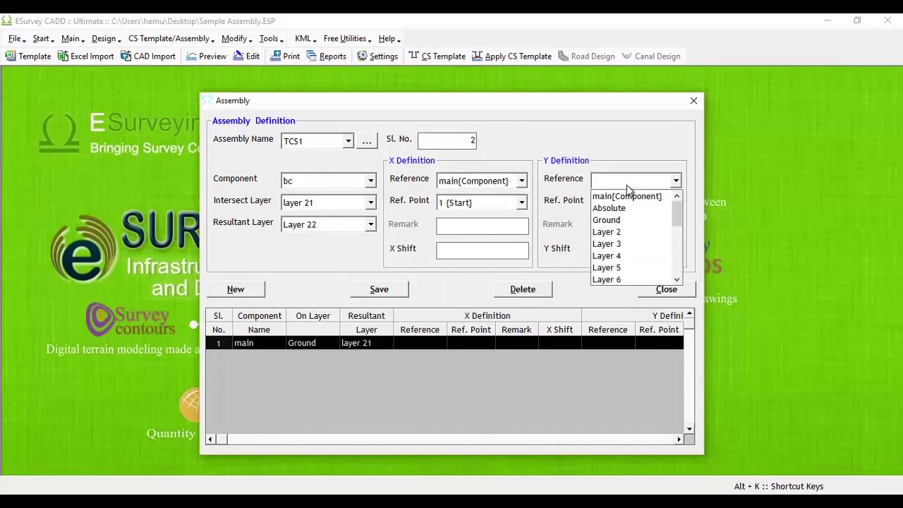
left_click(632, 197)
left_click(633, 204)
left_click(628, 216)
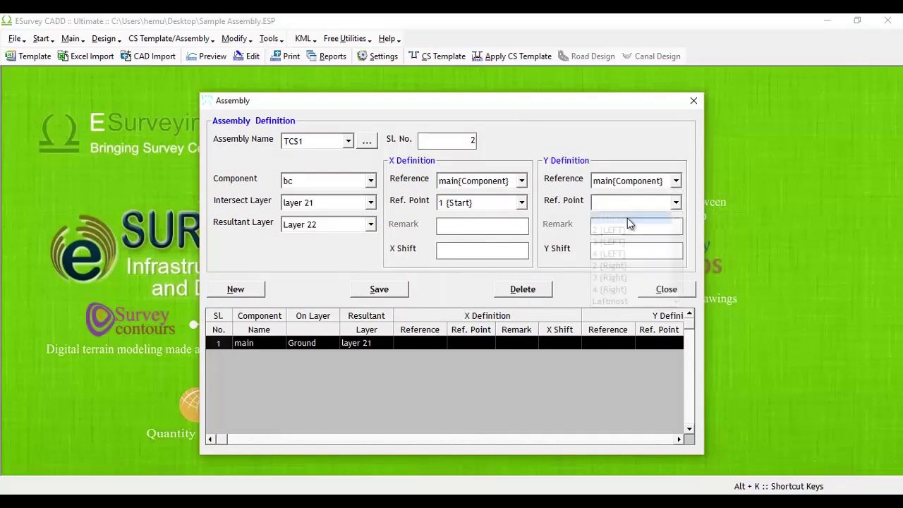
Set the X and Y shifts of bc to 0.000, save the component in TCS1, and close the definition.
left_click(515, 247)
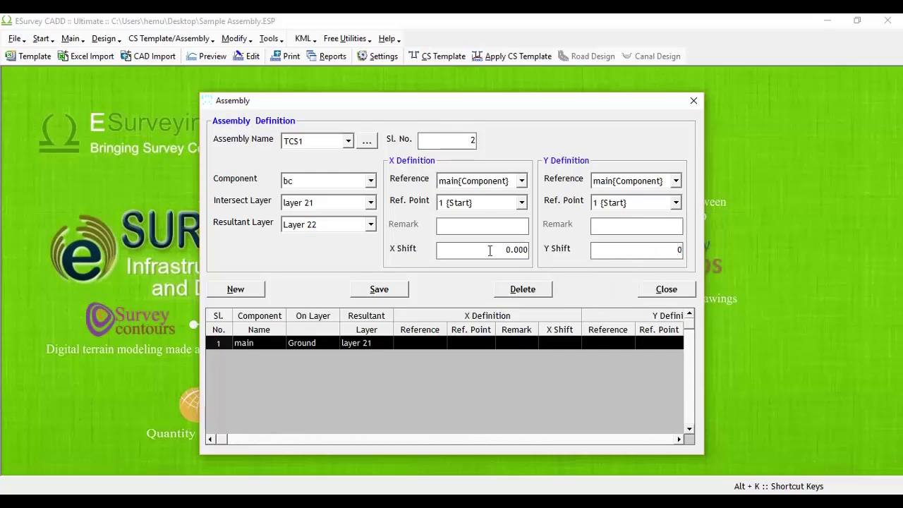
left_click(490, 251)
left_click(633, 251)
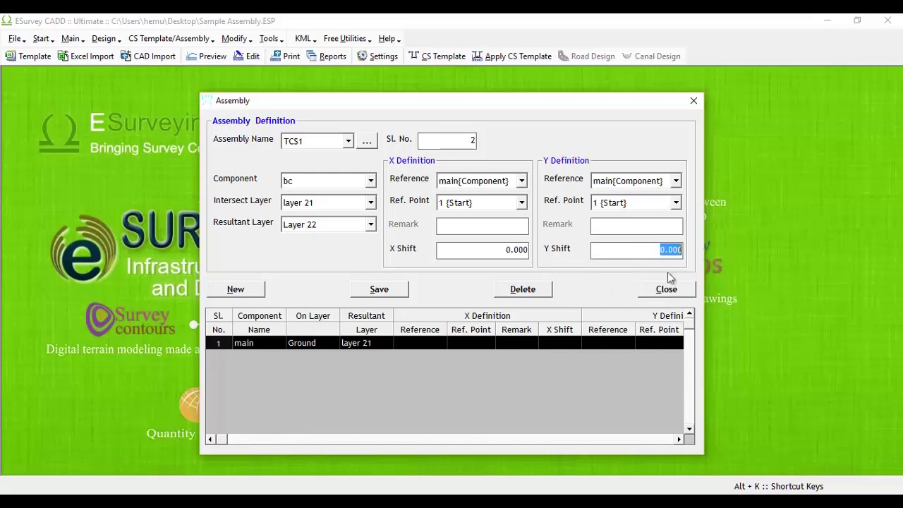
left_click(382, 294)
key("Return")
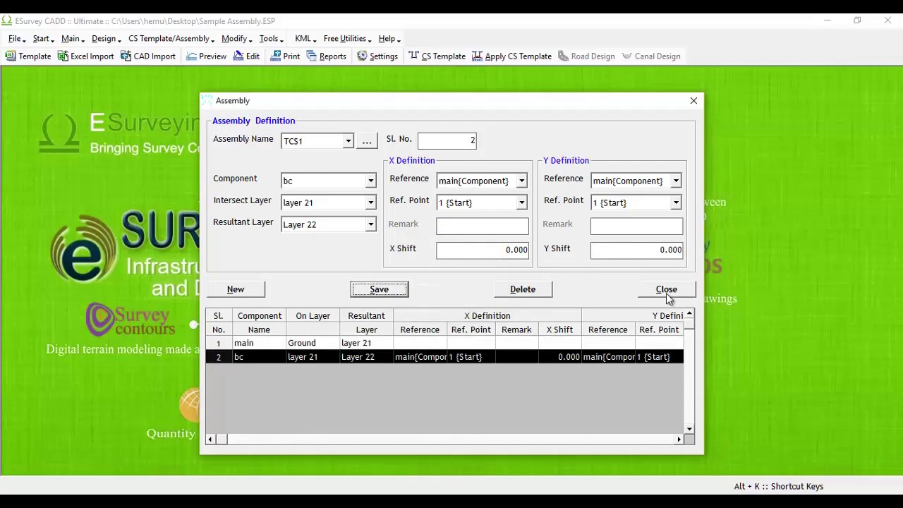
left_click(666, 290)
Preview cross section 7180 and examine how the Layer 22 bc profile steps down and meets the side slopes on both sides.
left_click(196, 57)
left_click(39, 323)
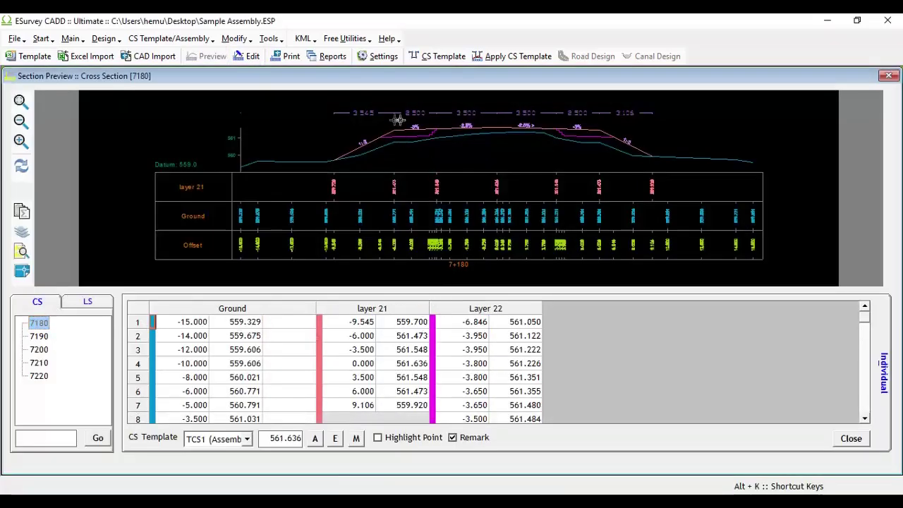
left_click_drag(395, 122, 497, 150)
scroll(367, 153, "down", 4)
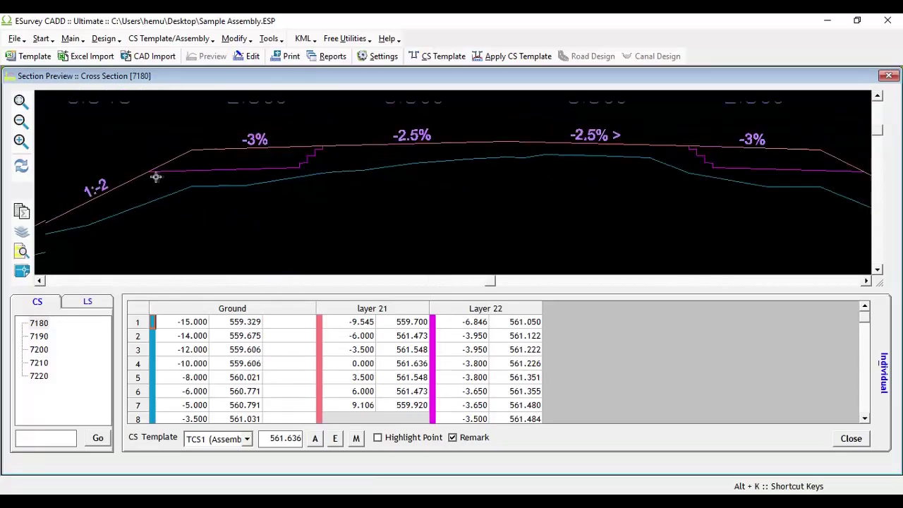
scroll(476, 158, "down", 1)
scroll(459, 158, "up", 4)
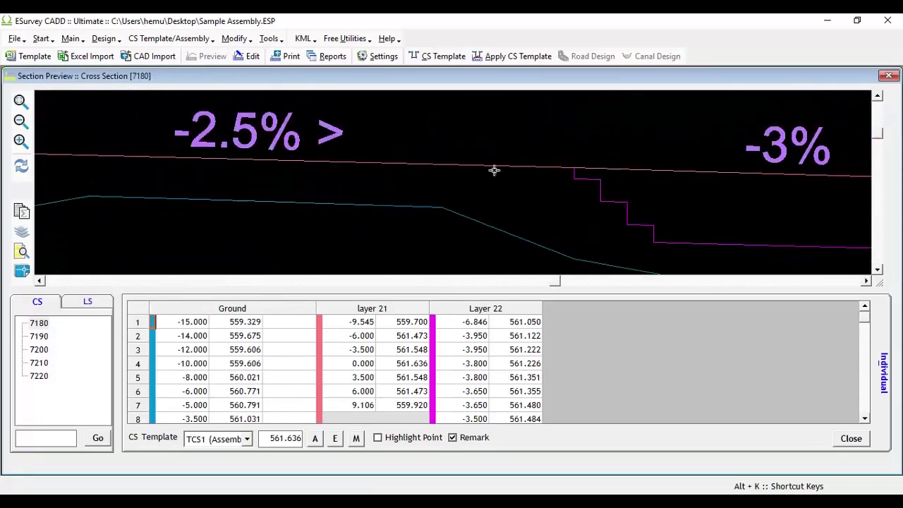
scroll(494, 170, "up", 1)
scroll(603, 179, "down", 5)
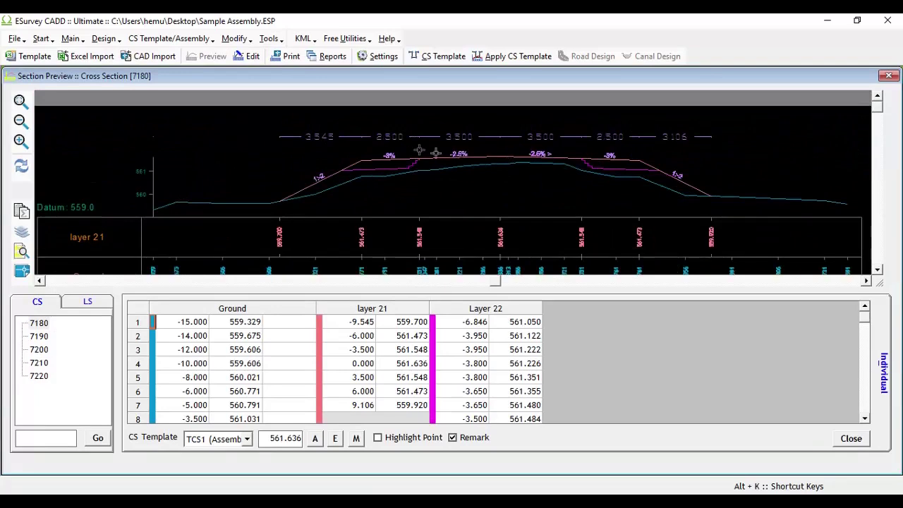
left_click(21, 101)
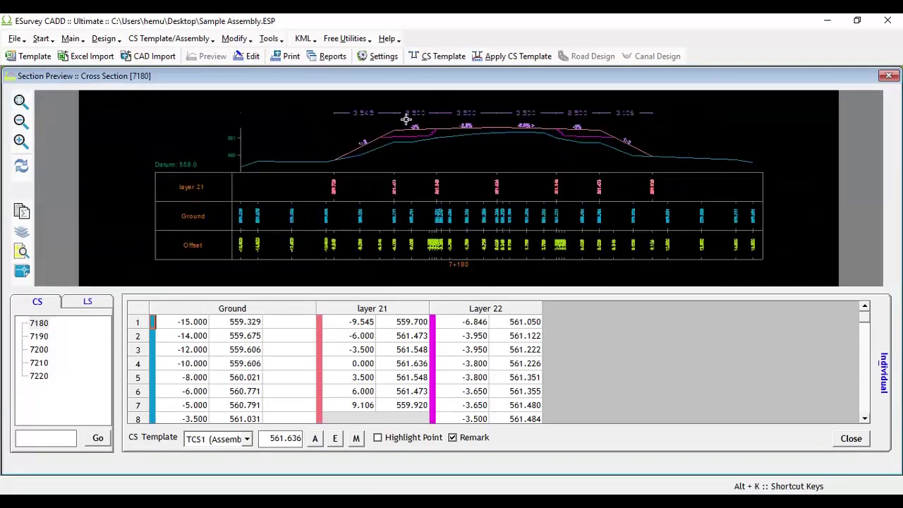
scroll(424, 134, "up", 5)
scroll(427, 146, "down", 1)
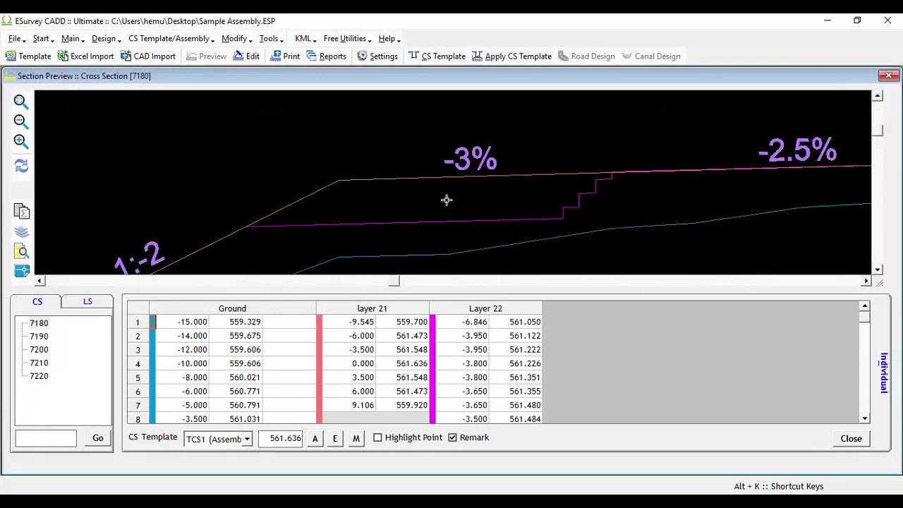
scroll(494, 200, "down", 4)
scroll(653, 200, "up", 3)
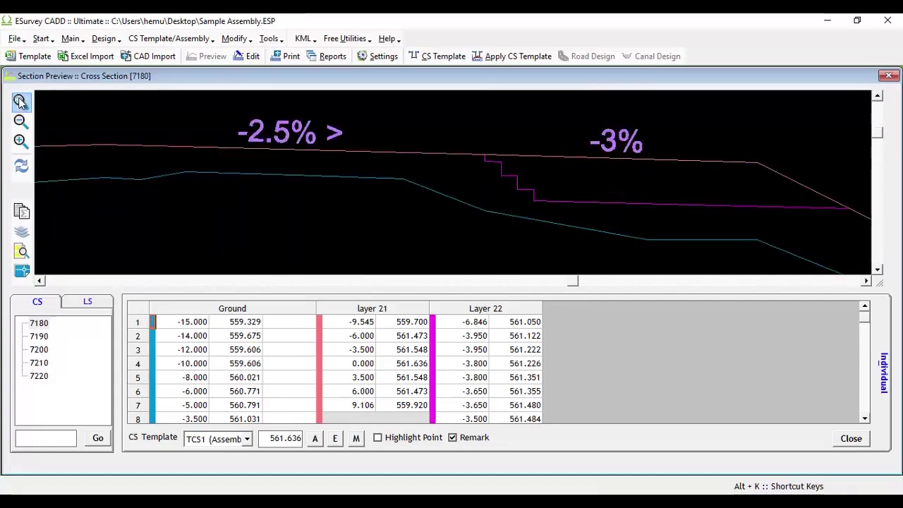
Load the "dbm" template in CS Template Master, examine its profile points and slopes, and close it.
left_click(438, 56)
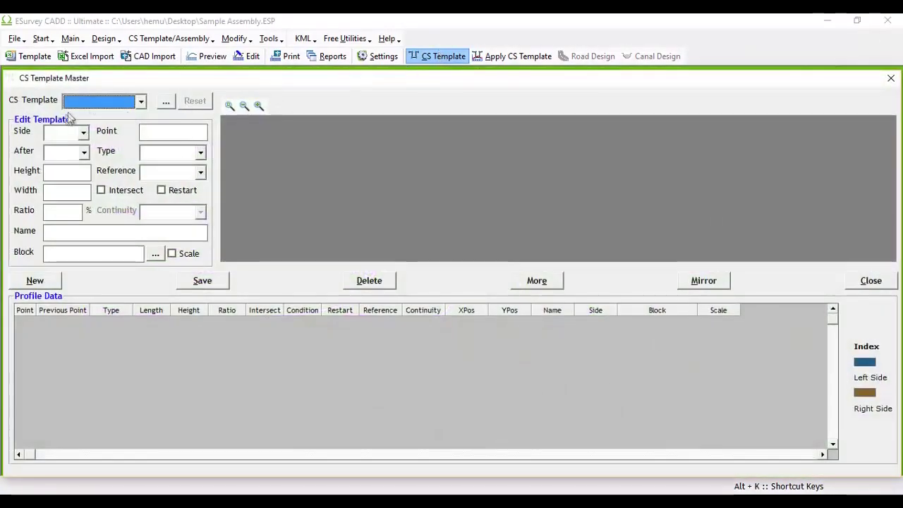
left_click(96, 103)
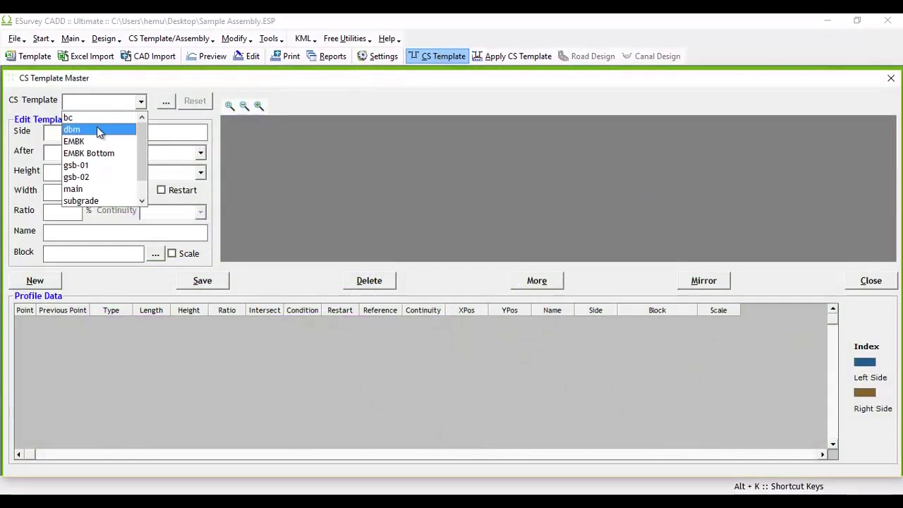
left_click(100, 132)
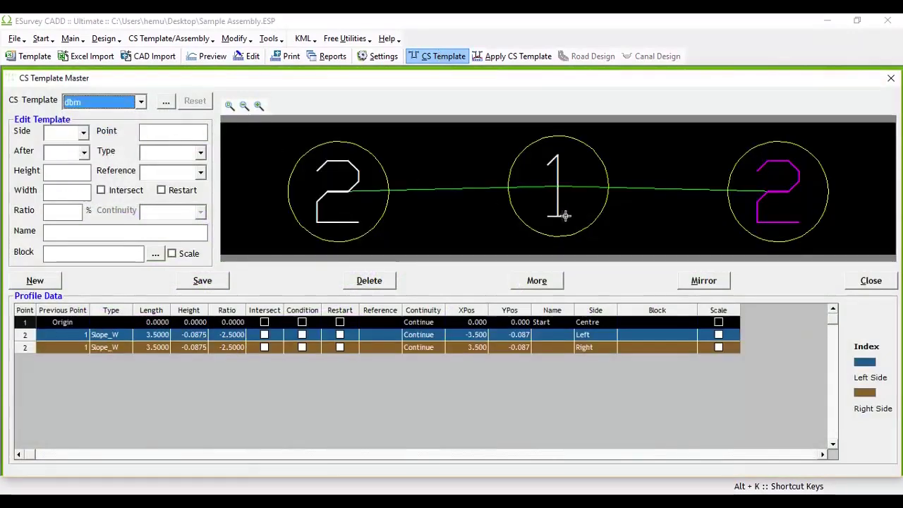
left_click(870, 281)
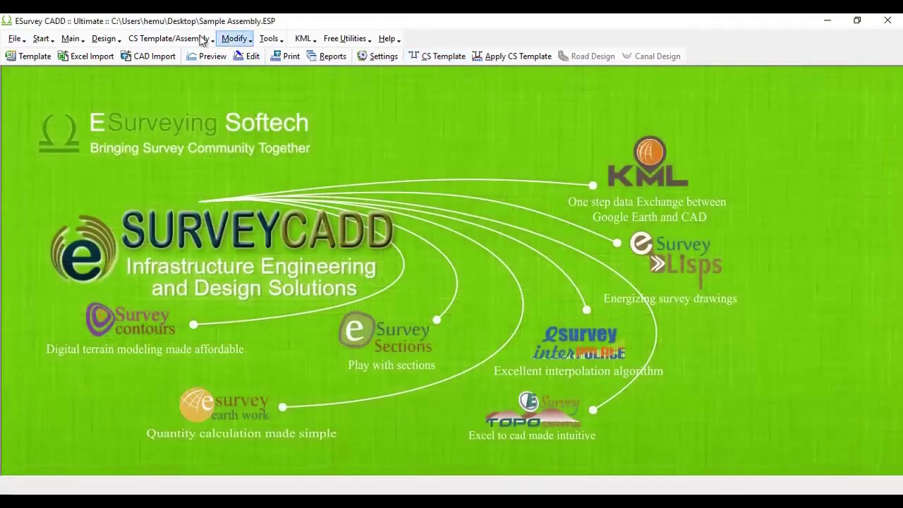
Start a new component in the TCS1 assembly and choose the dbm template for it.
left_click(148, 40)
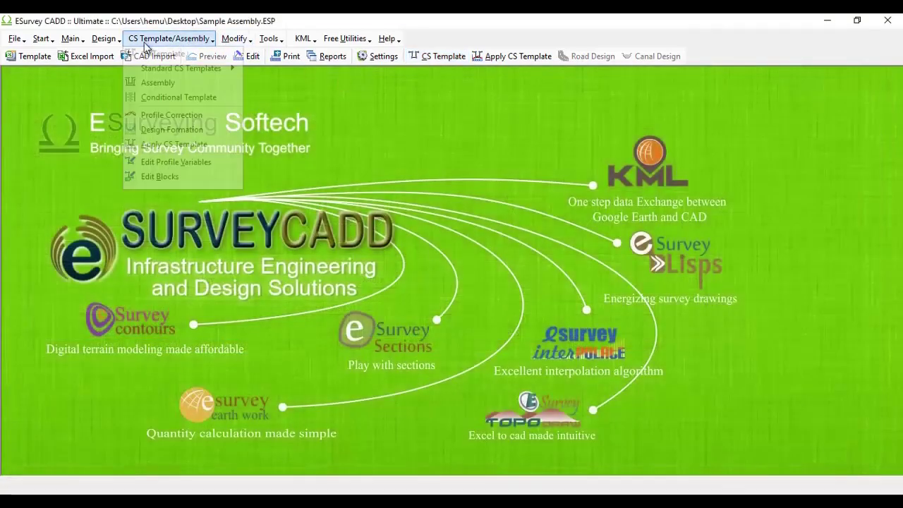
left_click(150, 82)
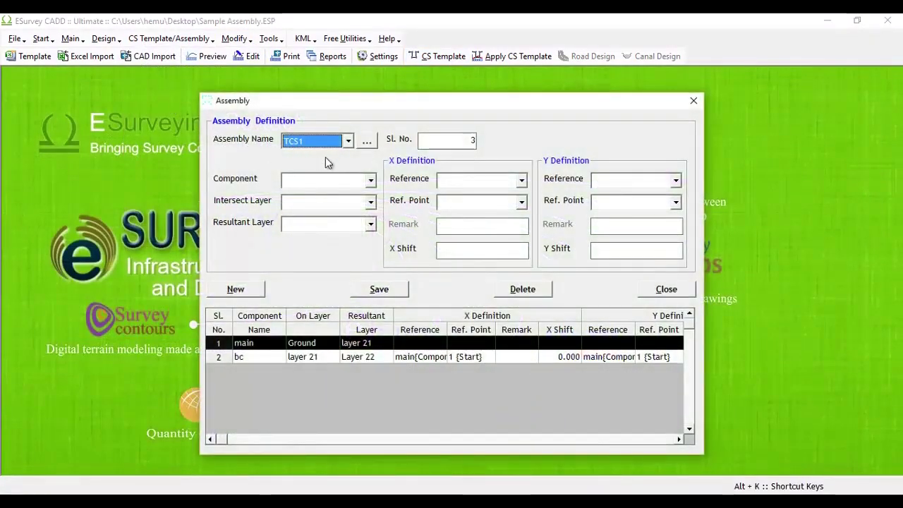
left_click(235, 289)
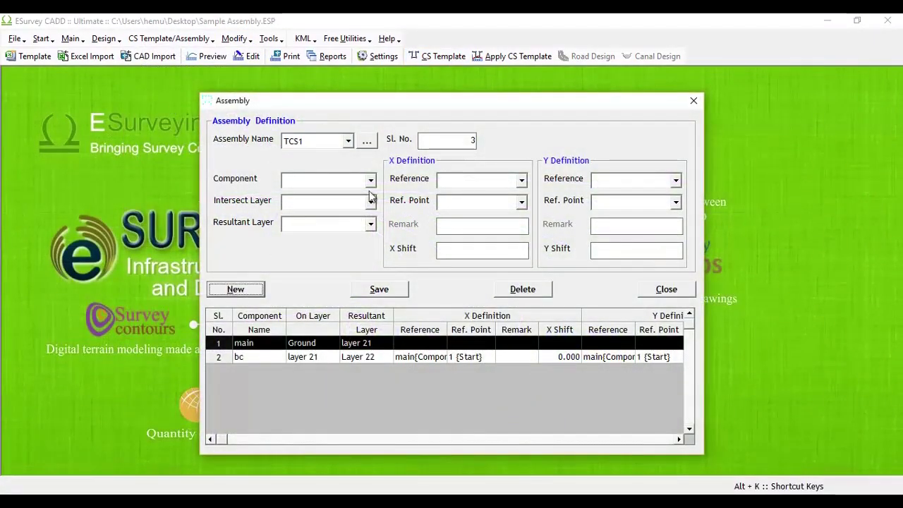
left_click(370, 180)
left_click(325, 196)
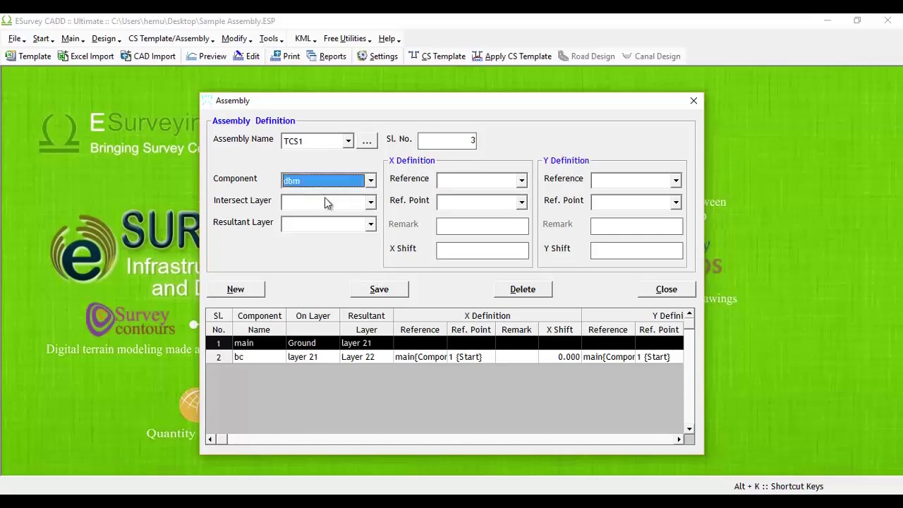
Set the dbm component's intersect layer to Layer 22 and its resultant layer to Layer 23.
left_click(340, 204)
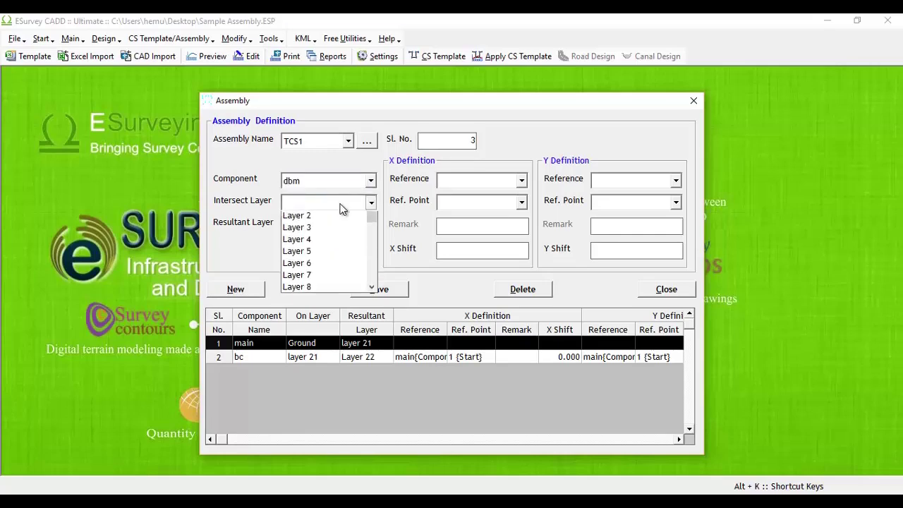
scroll(338, 254, "down", 3)
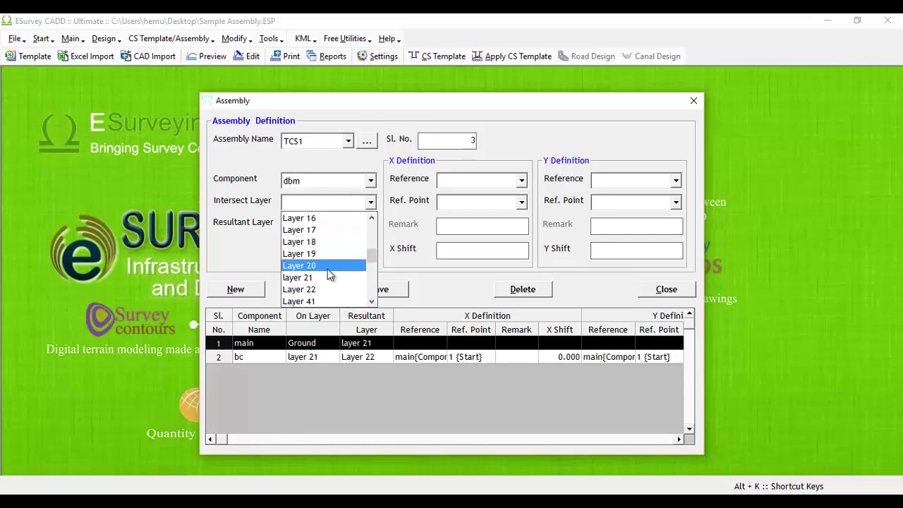
left_click(328, 289)
left_click(338, 225)
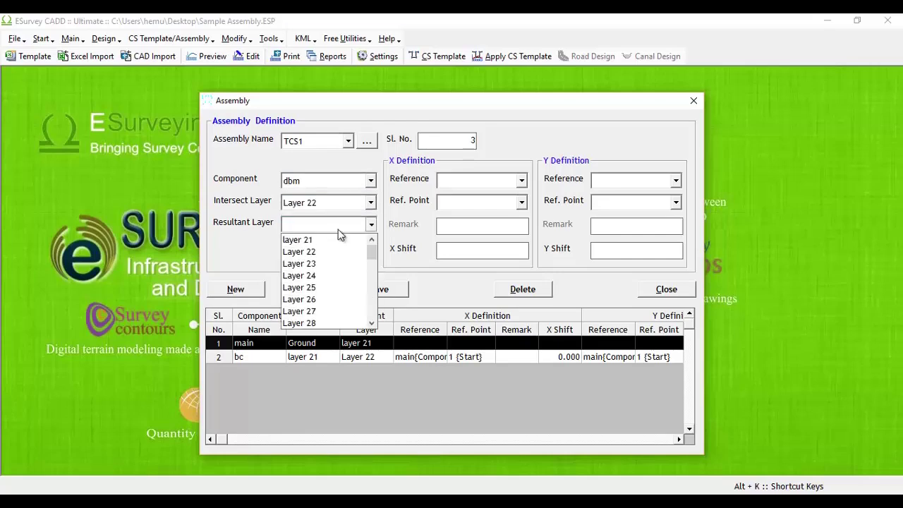
left_click(329, 265)
Reference the X definition of dbm to main{Component} at point 1 {Start} with an X shift of 0.000.
left_click(516, 182)
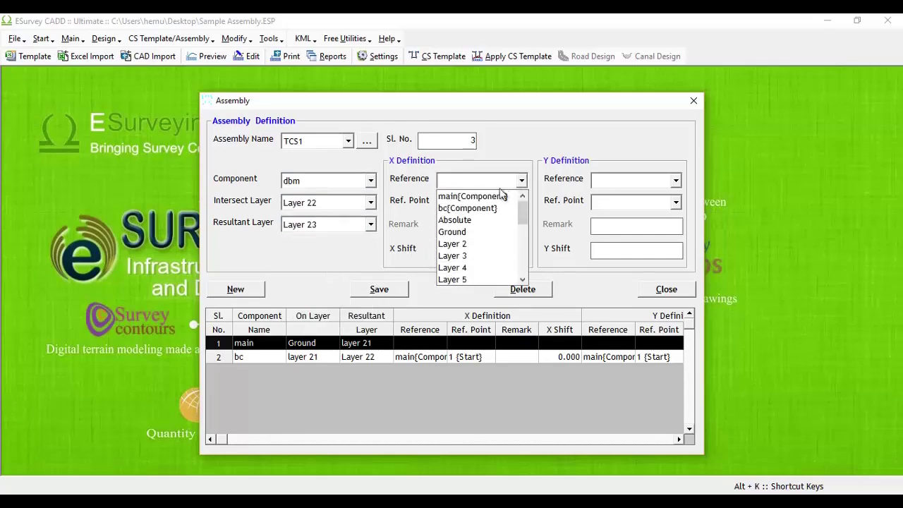
left_click(489, 197)
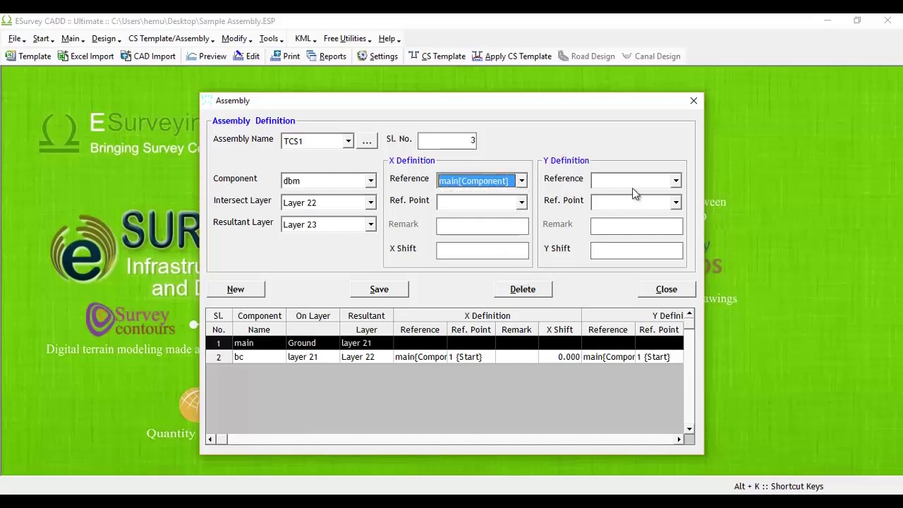
left_click(482, 204)
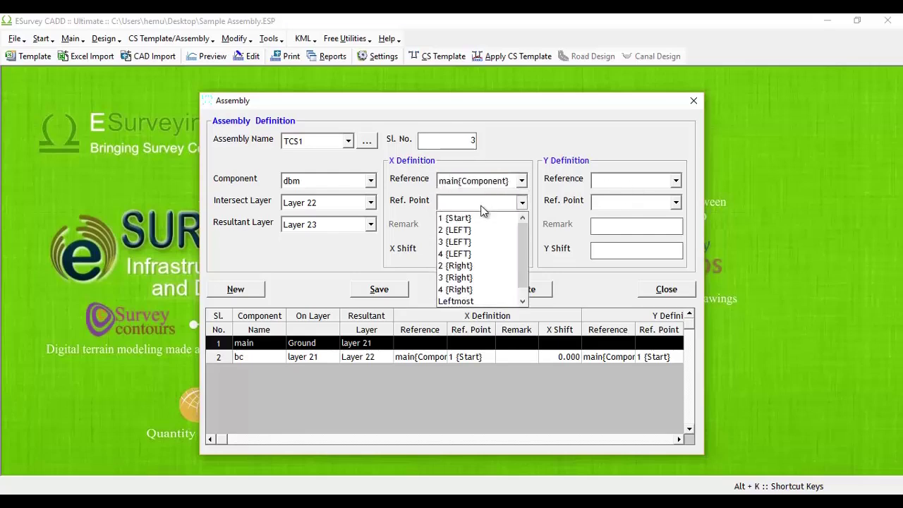
left_click(476, 218)
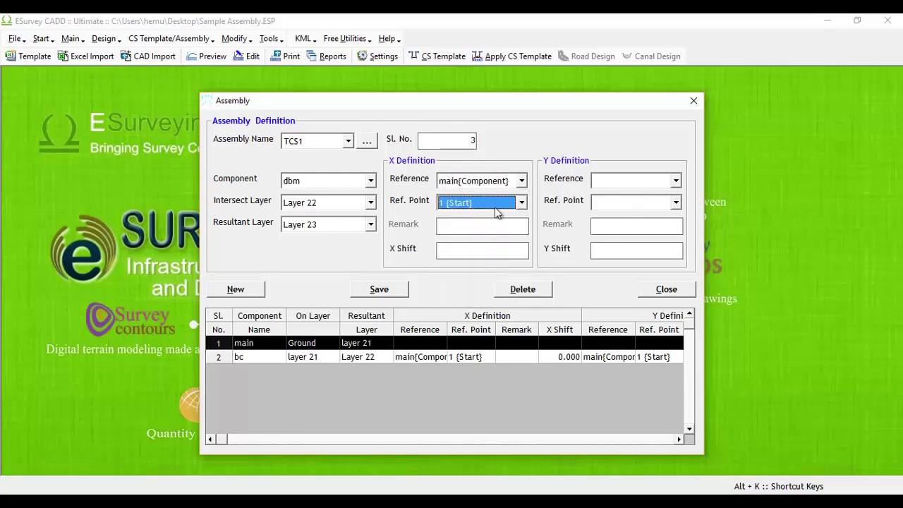
left_click(522, 247)
Reference the Y definition of dbm to main{Component} at point 1 {Start} with a Y shift of -0.065.
left_click(614, 182)
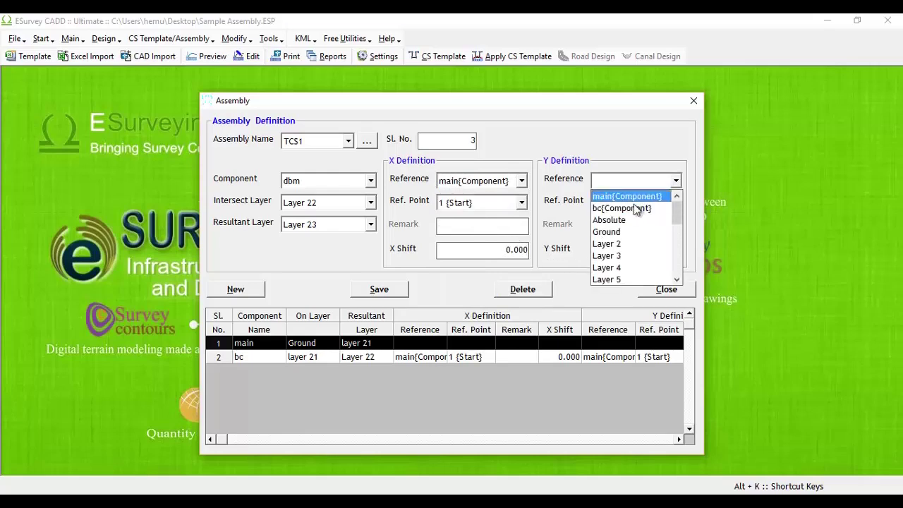
left_click(634, 198)
left_click(632, 202)
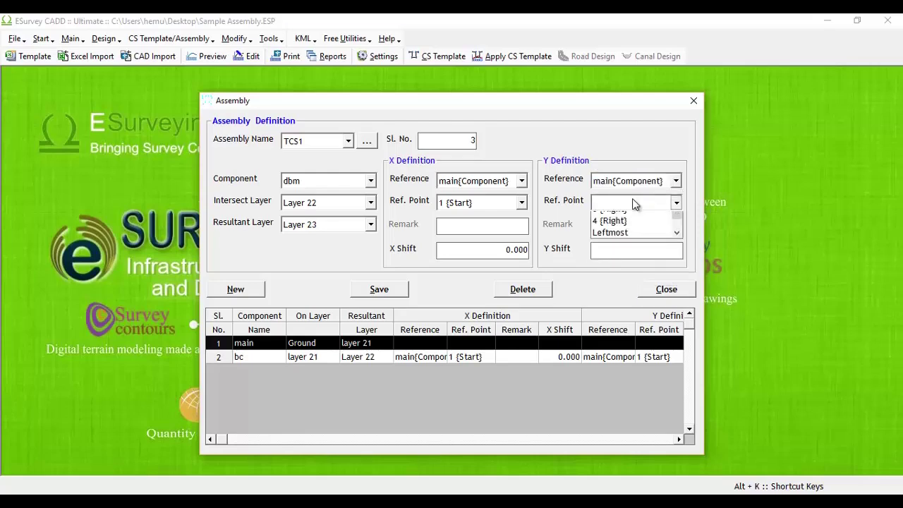
left_click(627, 216)
left_click(634, 254)
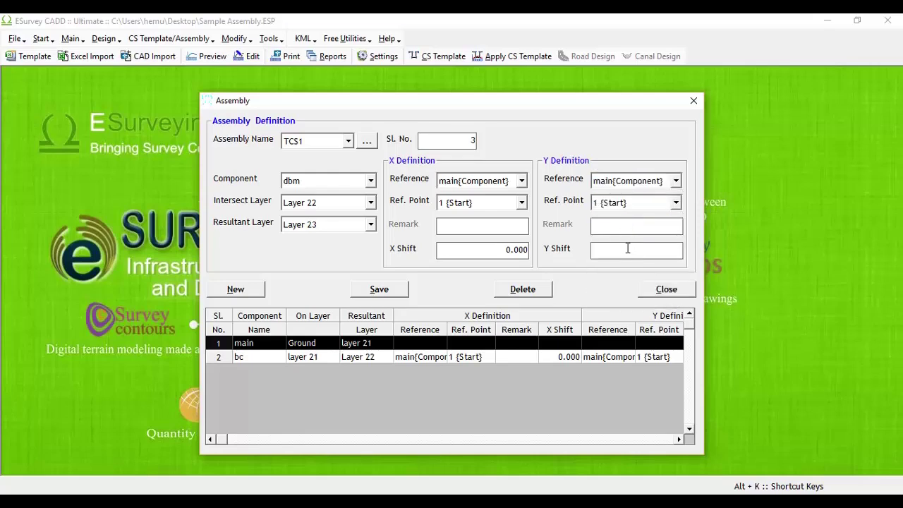
type("-0.065")
Save the dbm component in TCS1 and close the assembly definition.
left_click(406, 289)
left_click(470, 301)
left_click(660, 290)
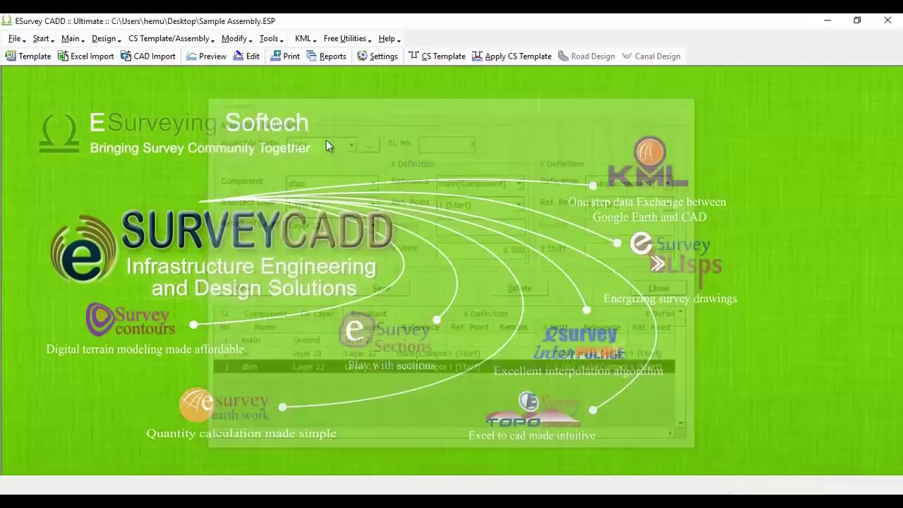
Preview cross section 7180 and examine the Layer 23 dbm profile beneath the main carriageway surface.
left_click(212, 57)
double_click(39, 324)
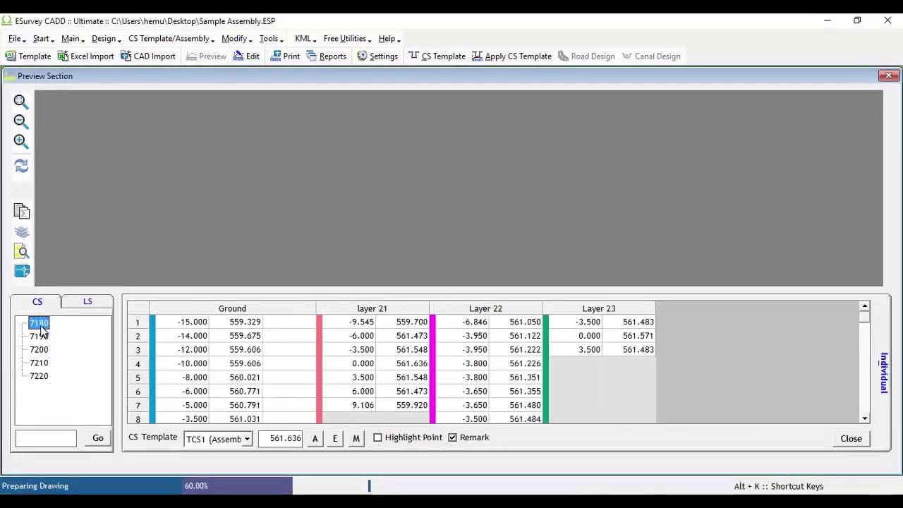
scroll(511, 144, "up", 5)
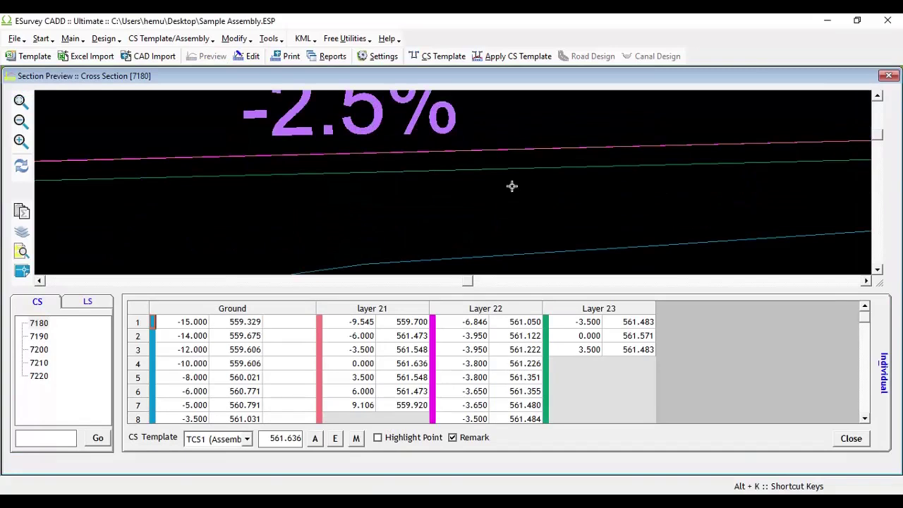
scroll(568, 179, "down", 2)
scroll(423, 161, "down", 2)
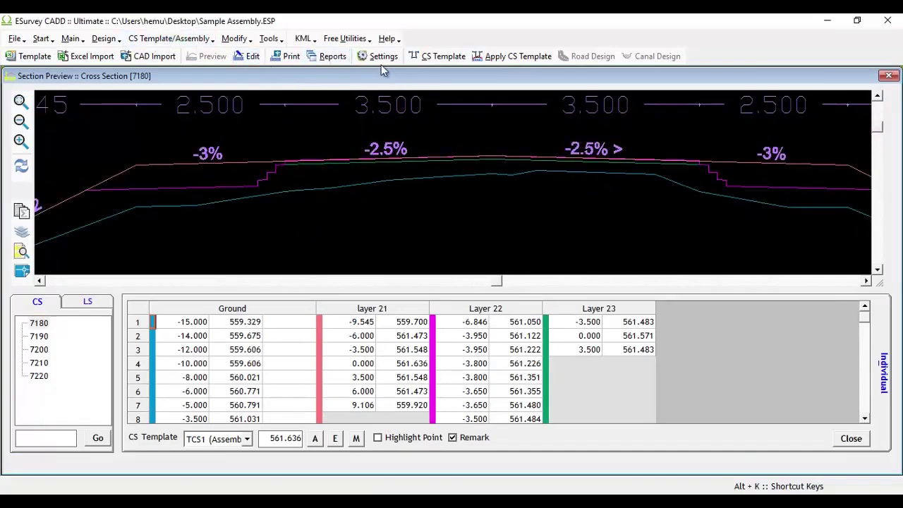
Load the gsb-01 and gsb-02 templates in CS Template Master to examine their profiles, and close it.
left_click(441, 57)
left_click(121, 102)
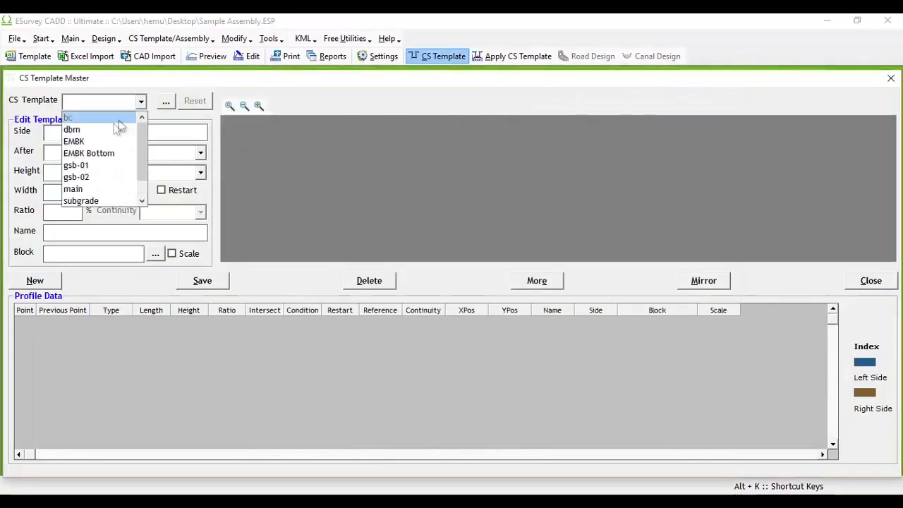
left_click(96, 165)
left_click(129, 102)
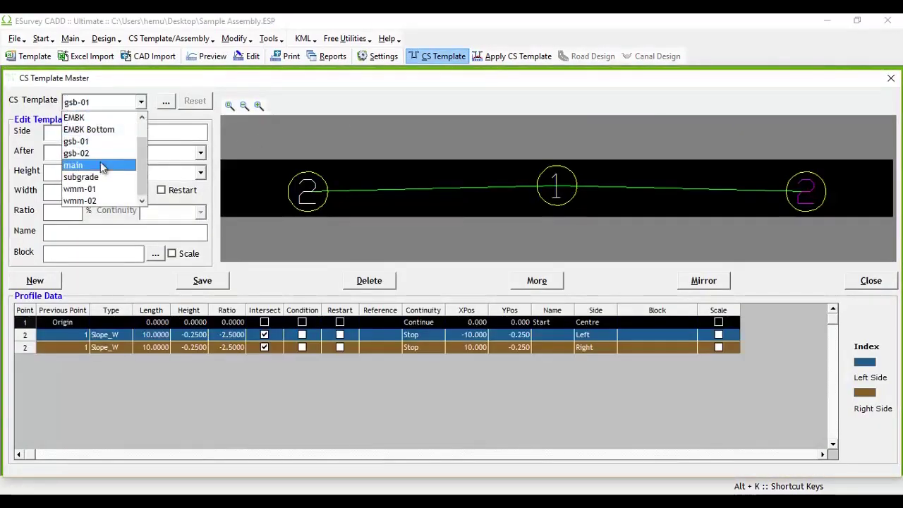
left_click(102, 153)
left_click(891, 80)
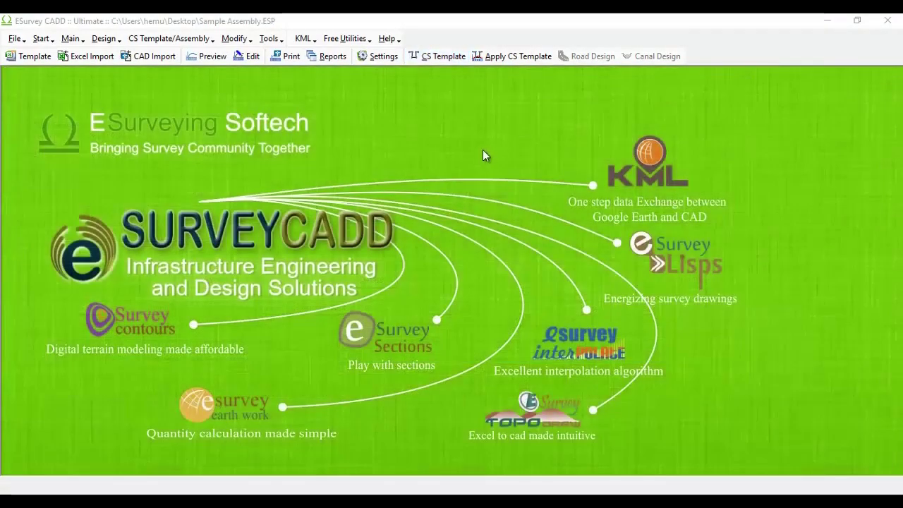